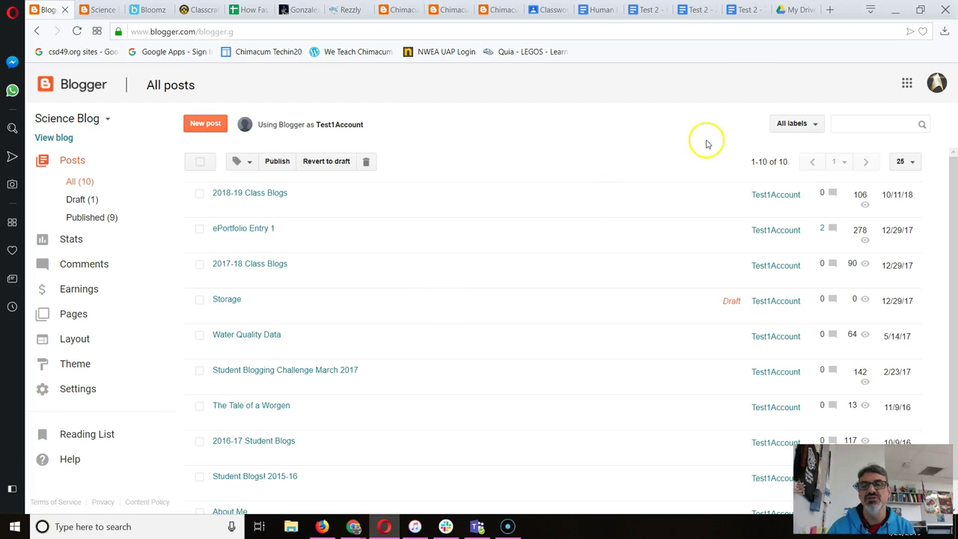
# - Open a new Opera tab and load the Anchor site at anchor.fm
pyautogui.click(830, 12)
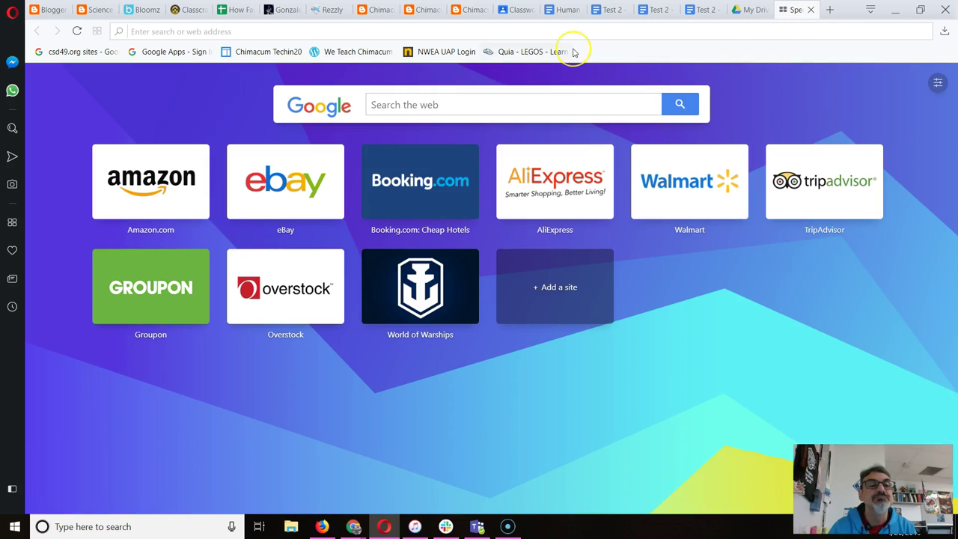
pyautogui.write('ancho')
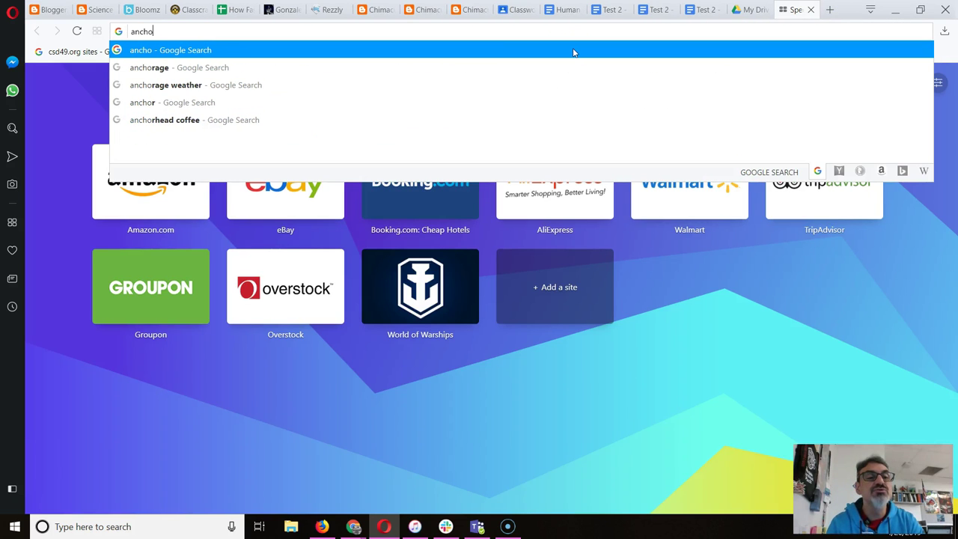
pyautogui.write('r.g')
pyautogui.press('BackSpace')
pyautogui.write('f')
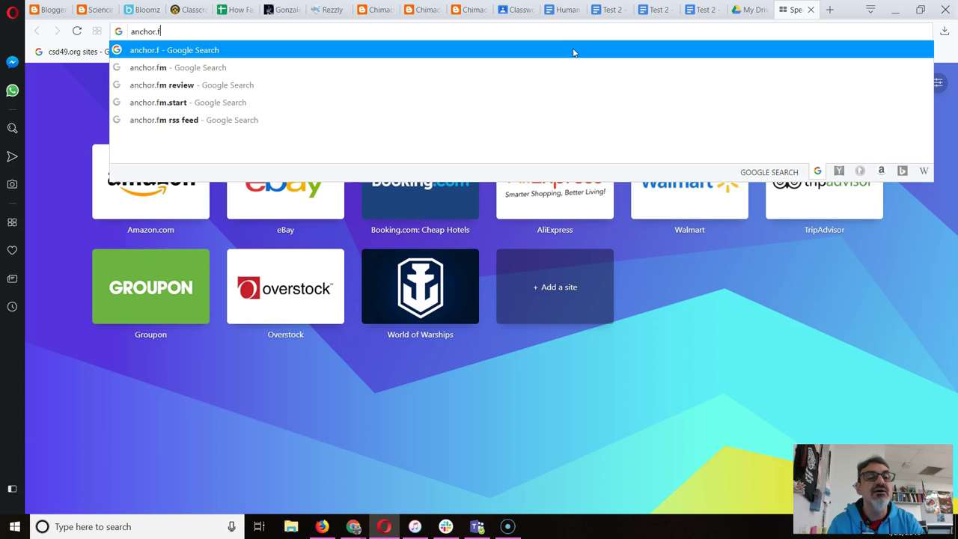
pyautogui.write('m')
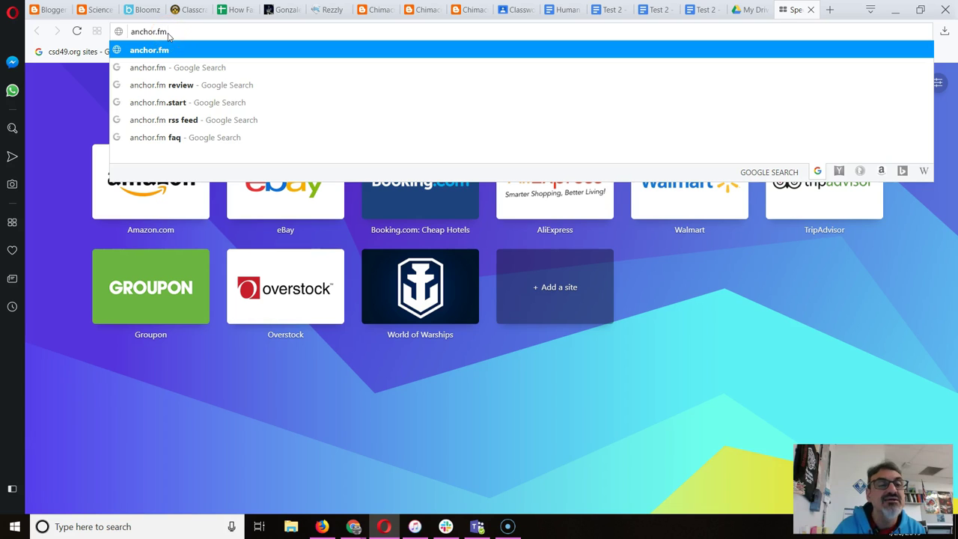
pyautogui.press('Return')
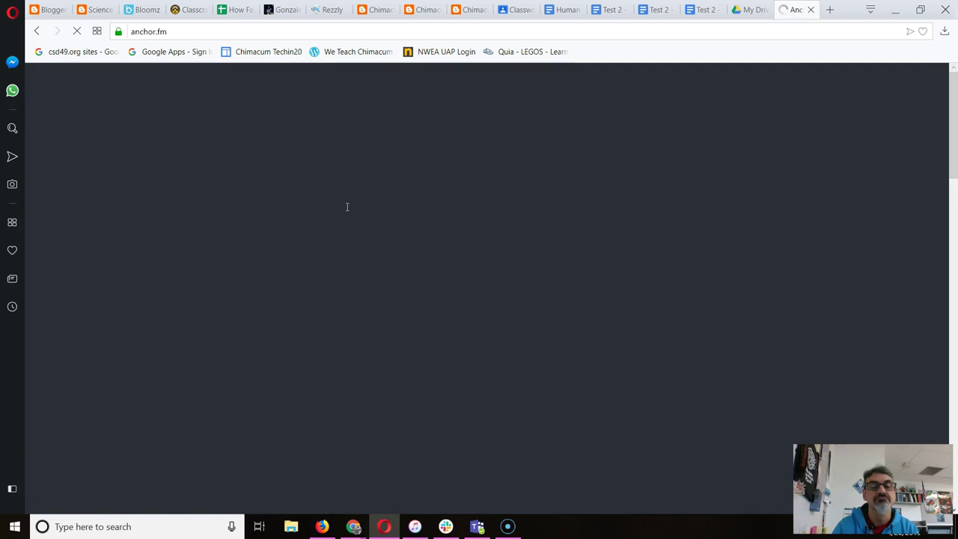
pyautogui.click(350, 203)
# - Open Anchor's sign-up form and enter the full name and e-mail address
pyautogui.click(455, 208)
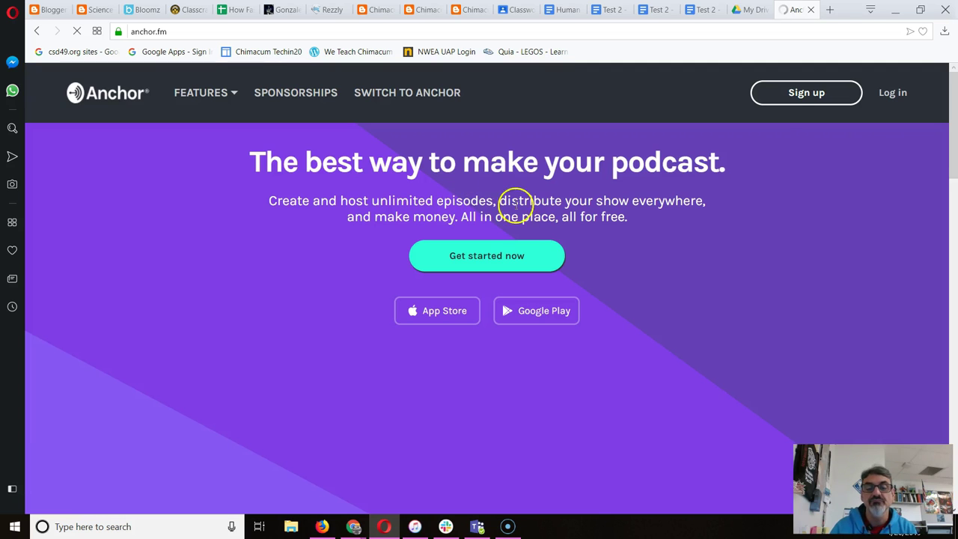
pyautogui.click(804, 93)
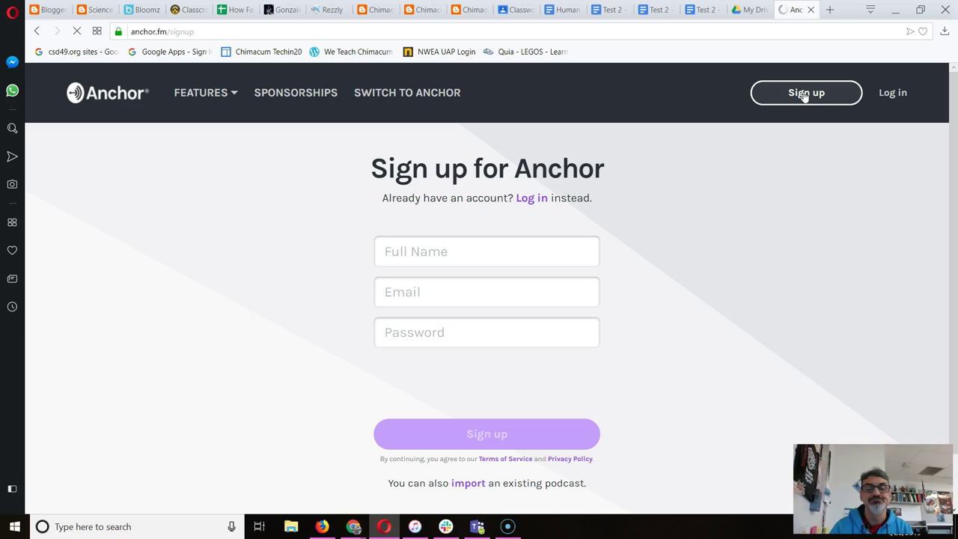
pyautogui.click(454, 250)
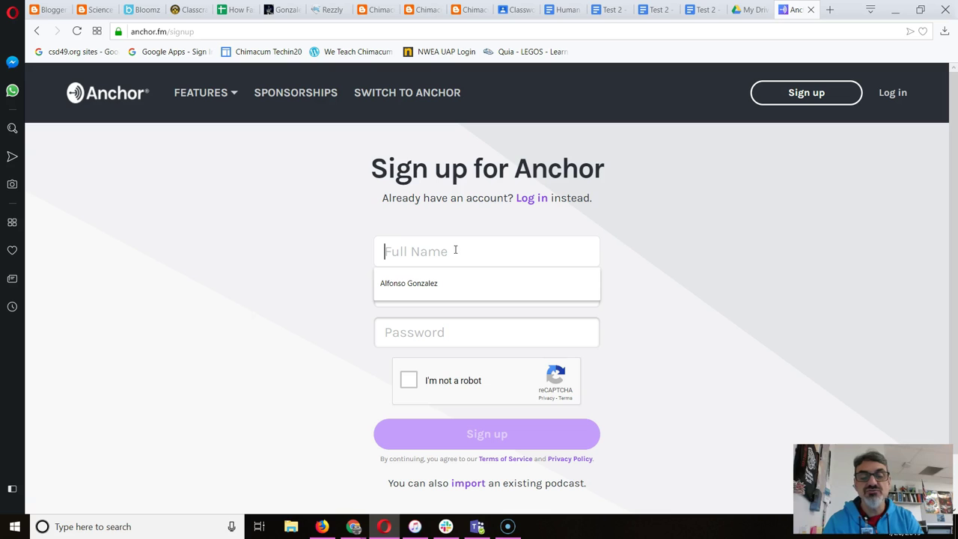
pyautogui.write('Al G')
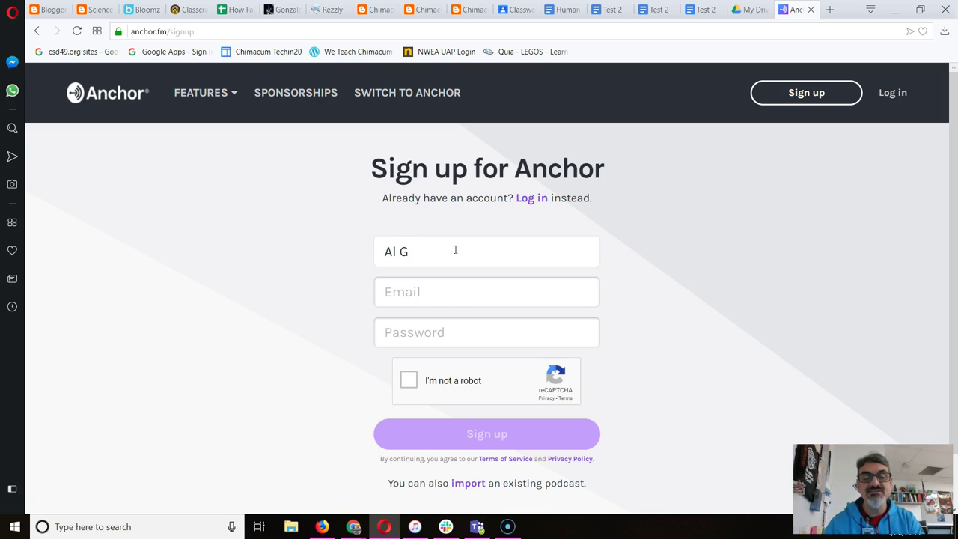
pyautogui.click(442, 292)
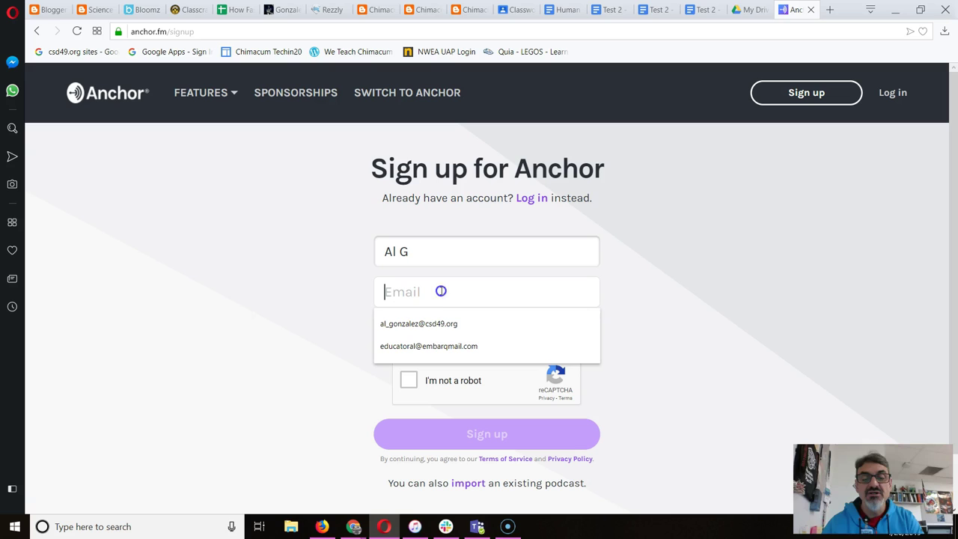
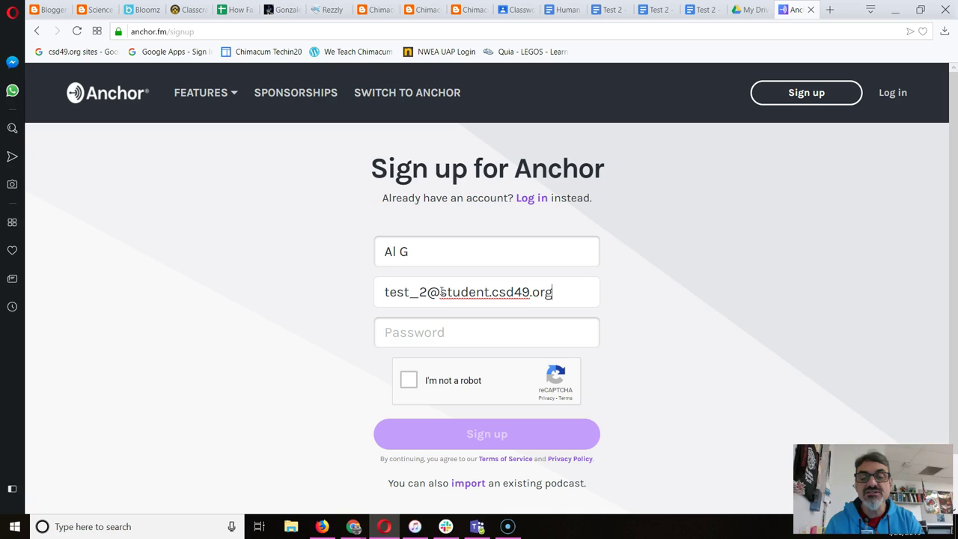
# - Enter the account password, pass the robot check and create the account
pyautogui.press('Tab')
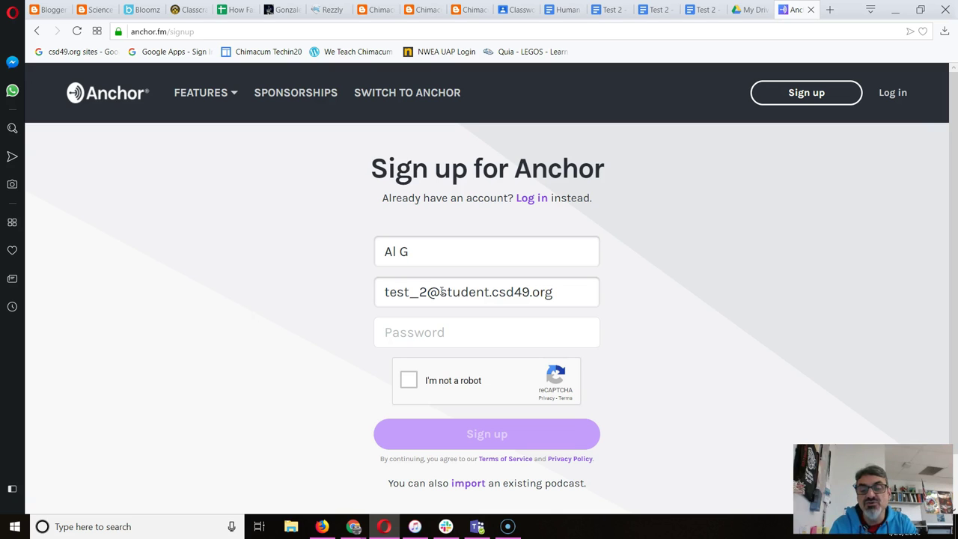
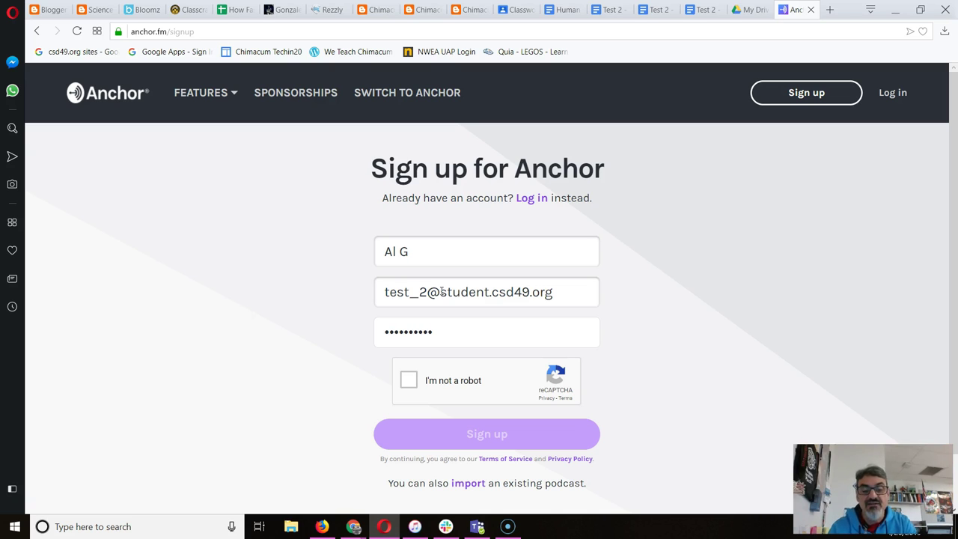
pyautogui.click(409, 382)
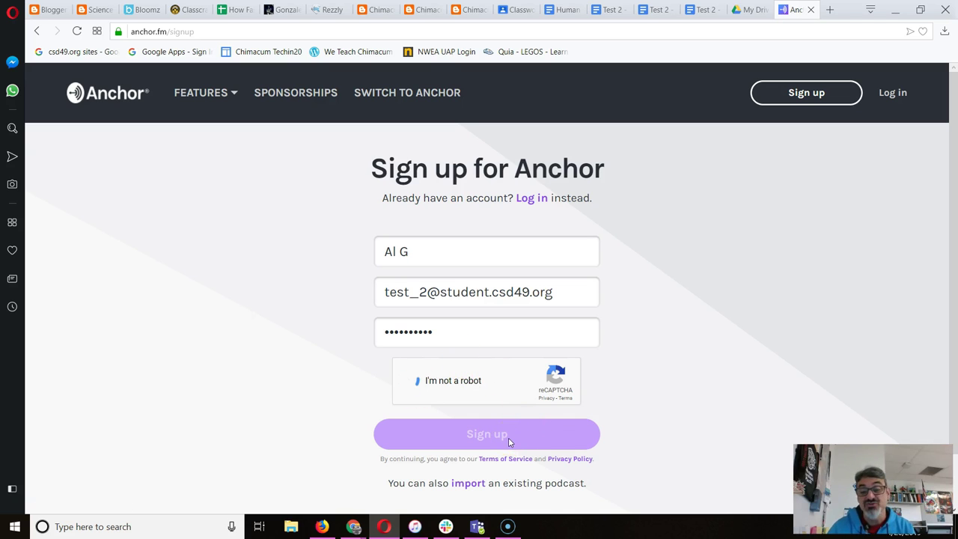
pyautogui.click(483, 437)
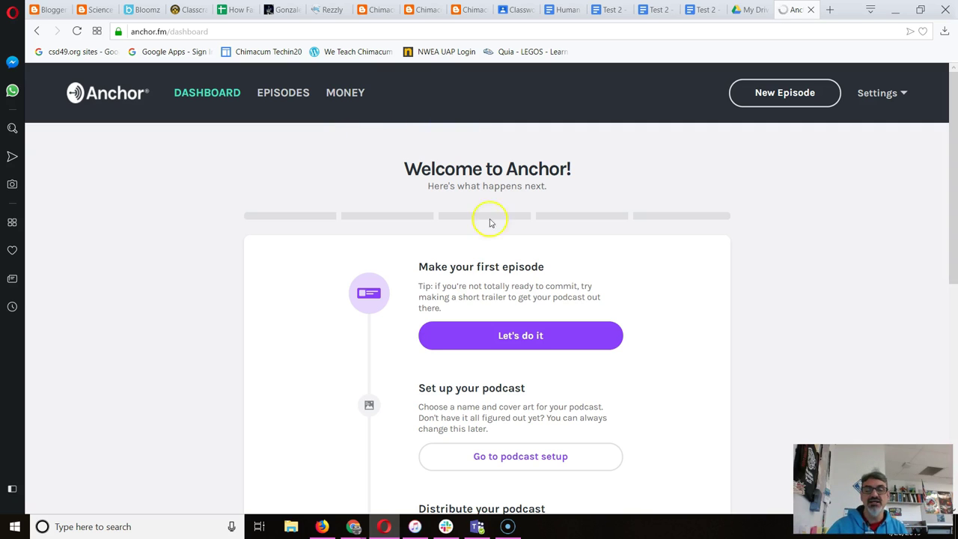
# - Start 'Make your first episode' and dismiss the episode builder's intro notice
pyautogui.click(518, 338)
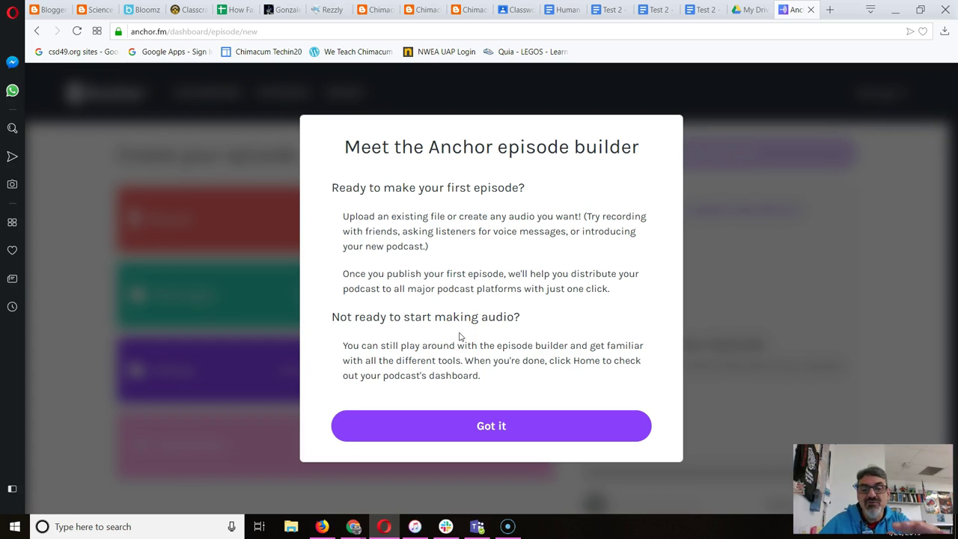
pyautogui.click(503, 425)
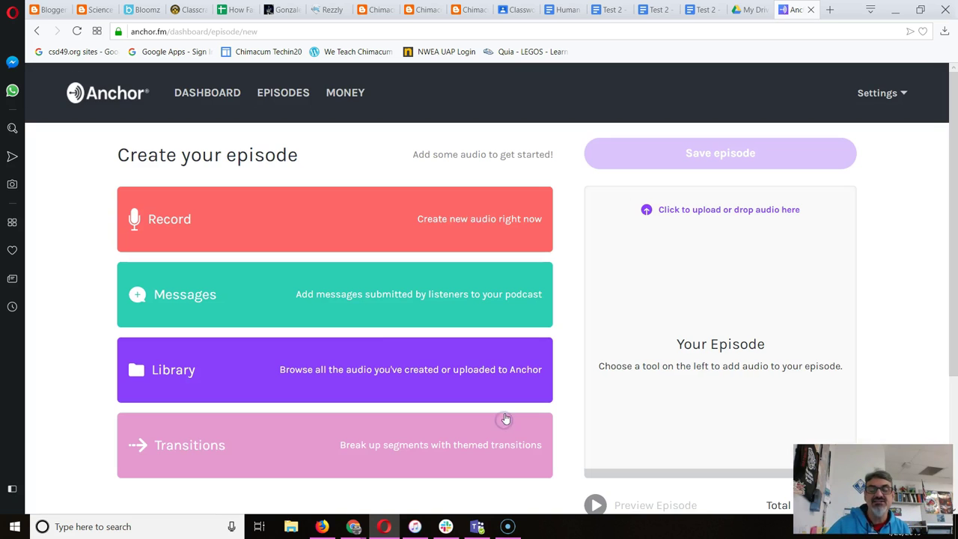
# - Allow microphone access and record a new 41-second audio segment
pyautogui.click(221, 218)
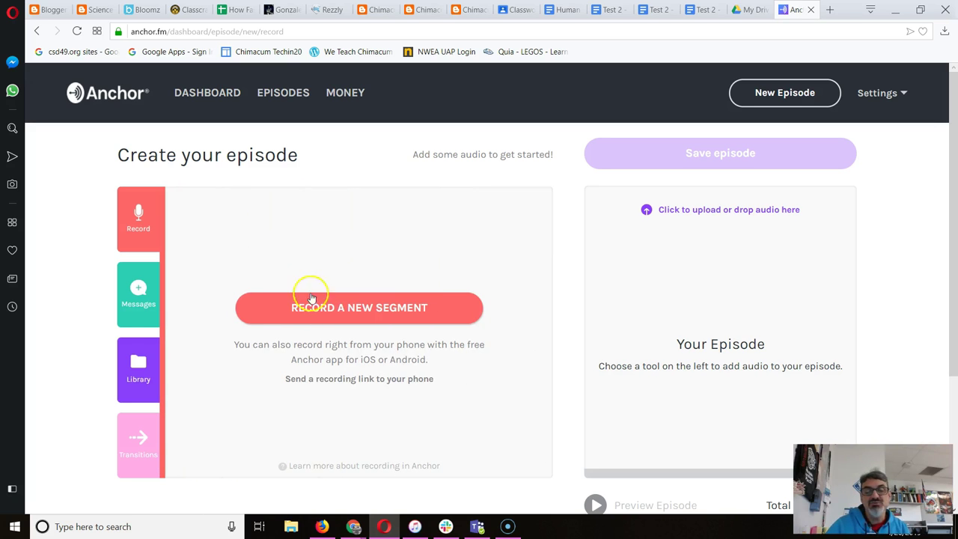
pyautogui.click(314, 299)
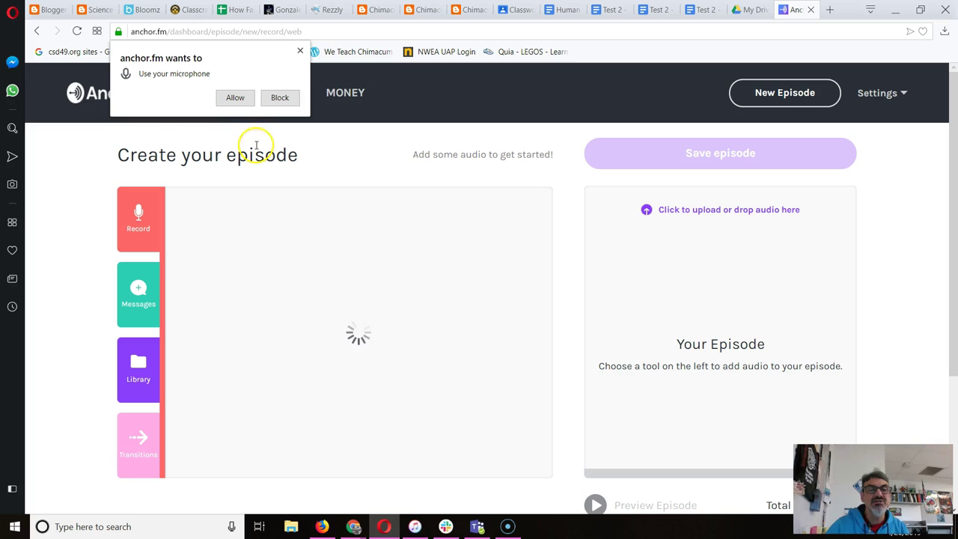
pyautogui.click(235, 98)
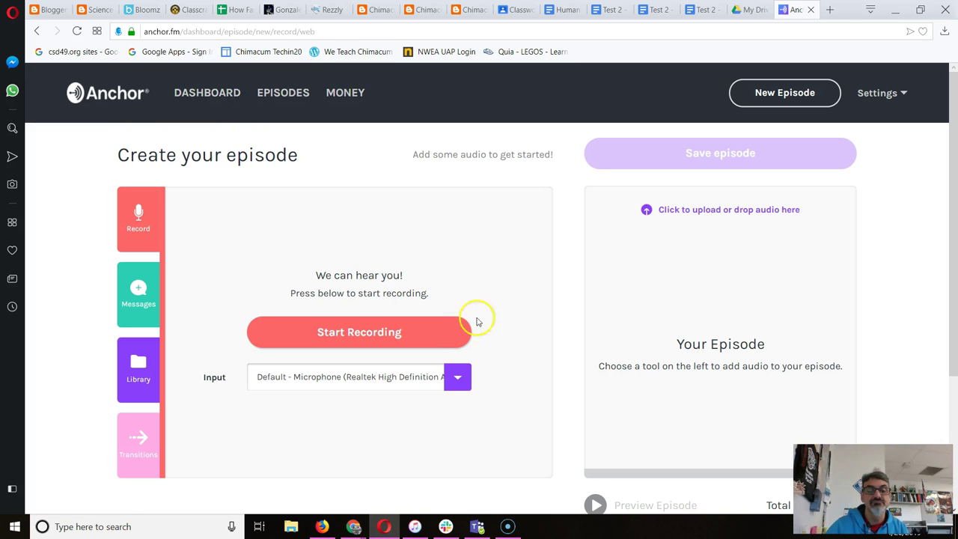
pyautogui.click(359, 332)
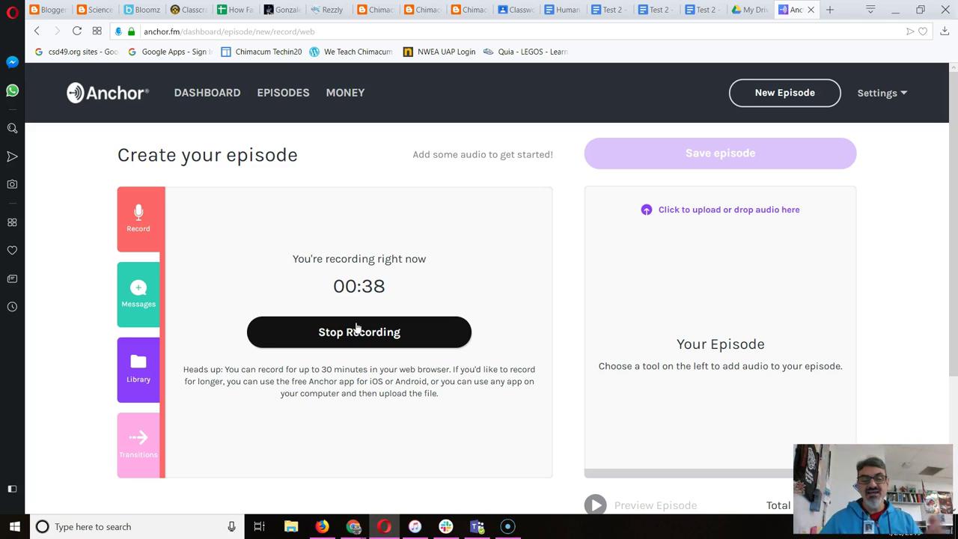
pyautogui.click(355, 331)
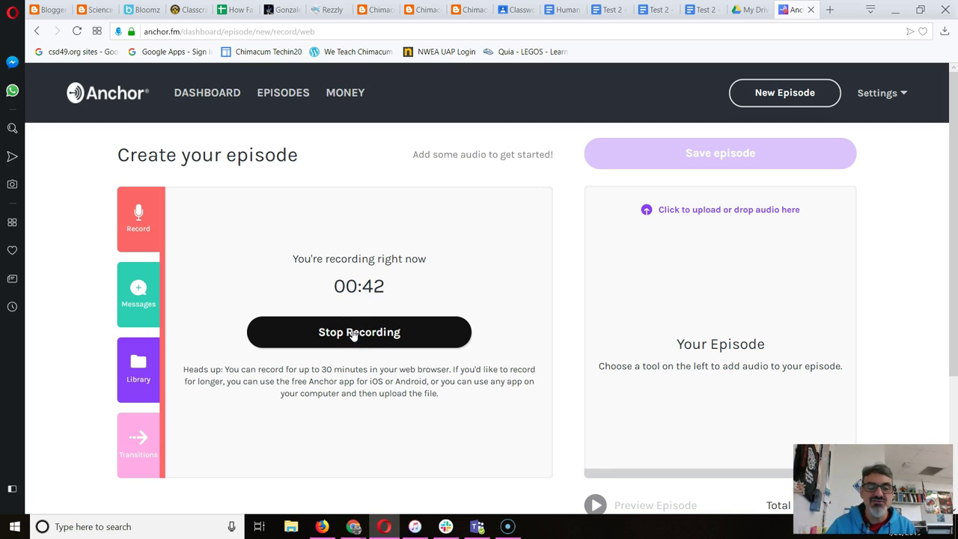
pyautogui.click(355, 333)
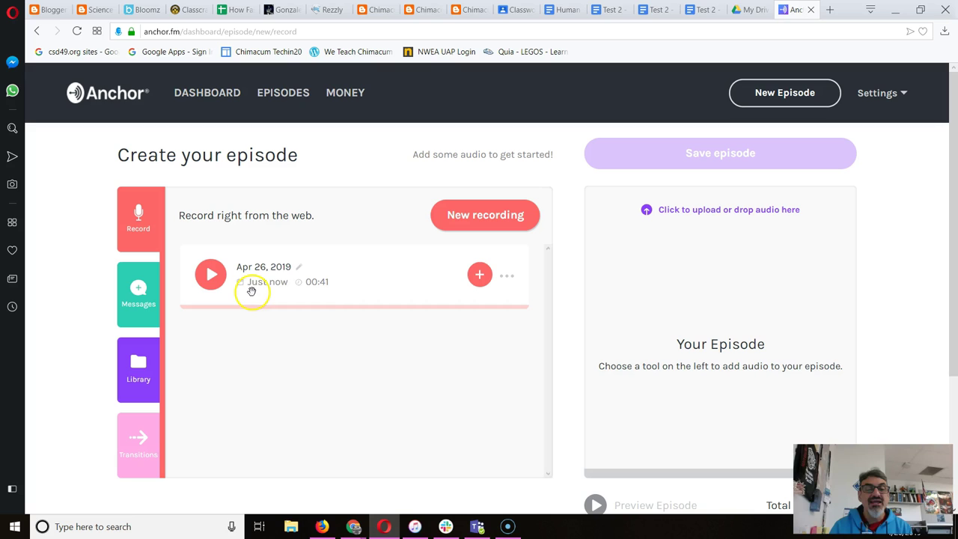
# - Add the 41-second recording to the episode and save it
pyautogui.click(479, 281)
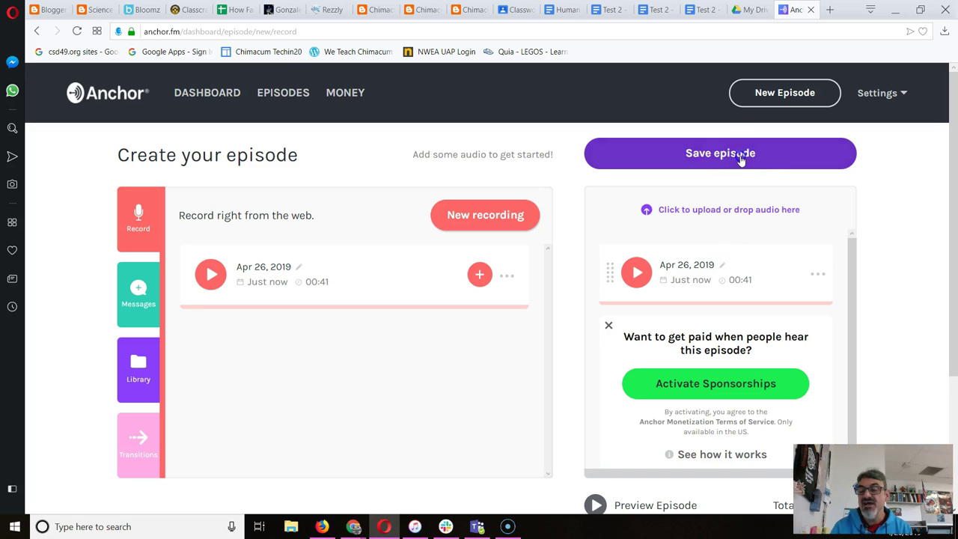
pyautogui.click(741, 160)
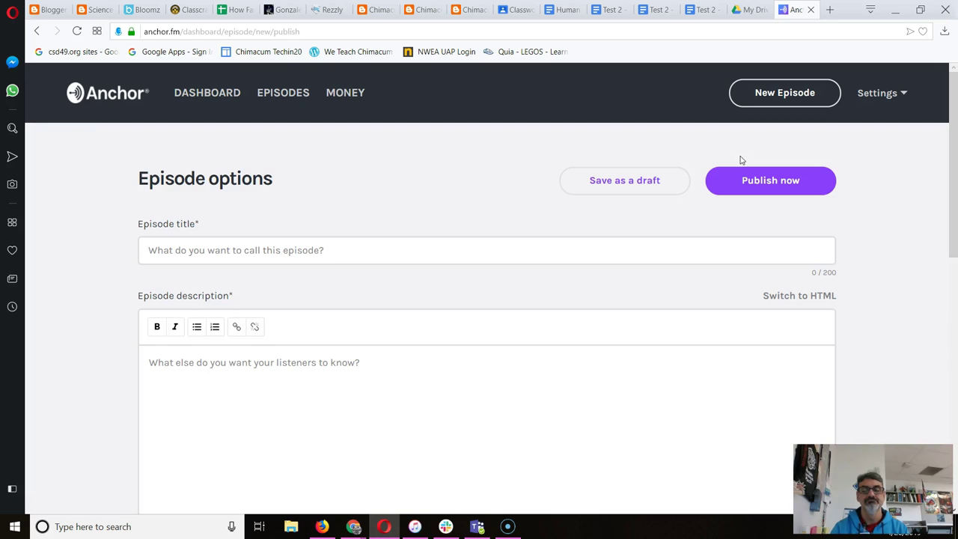
# - Title the episode 'Anderson Lake', describe the lake's dangerous algae, and publish it
pyautogui.click(255, 252)
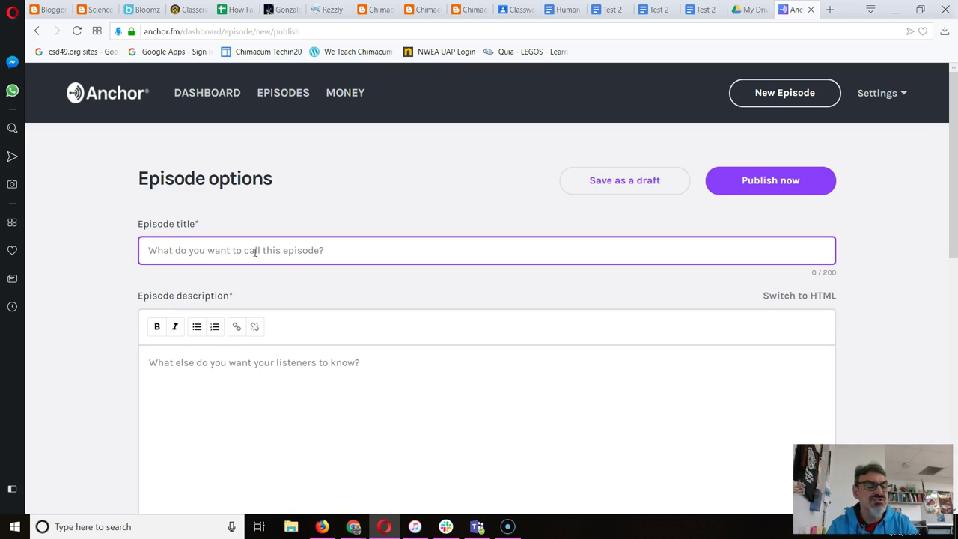
pyautogui.write('Anderson Lake')
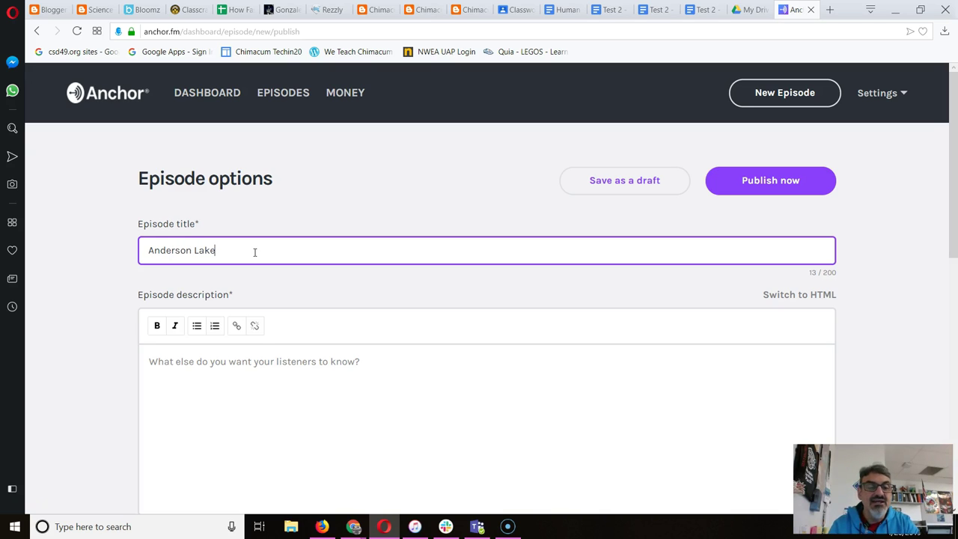
pyautogui.click(256, 371)
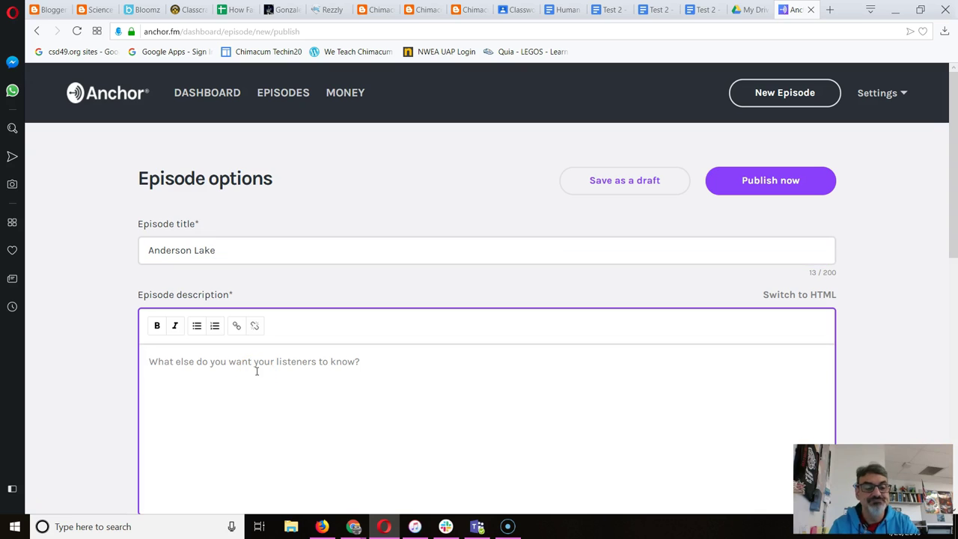
pyautogui.write('This podcast is about the dangerous algae in our neighborhood lake.')
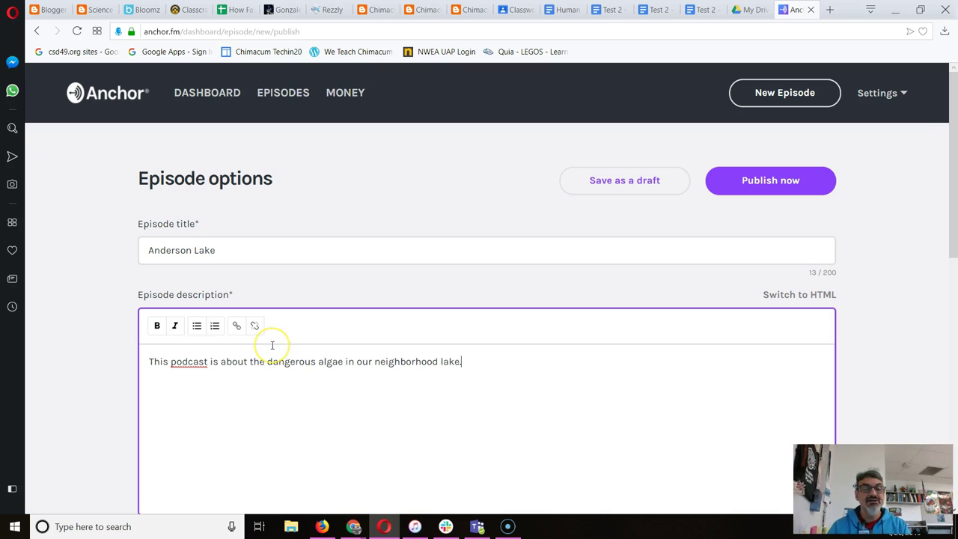
pyautogui.click(765, 183)
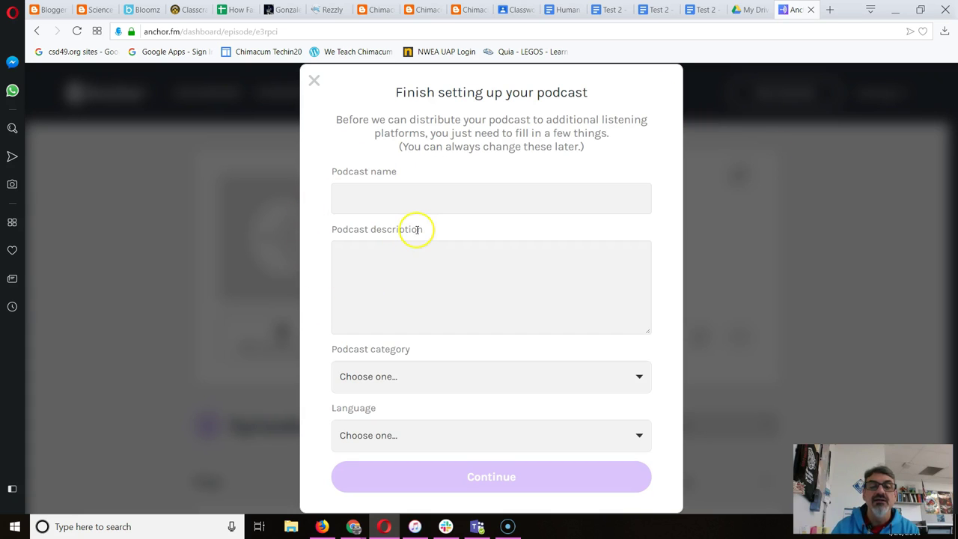
# - Name the podcast 'Anderson Lake' and describe solving the lake's deadly algae problem
pyautogui.click(409, 193)
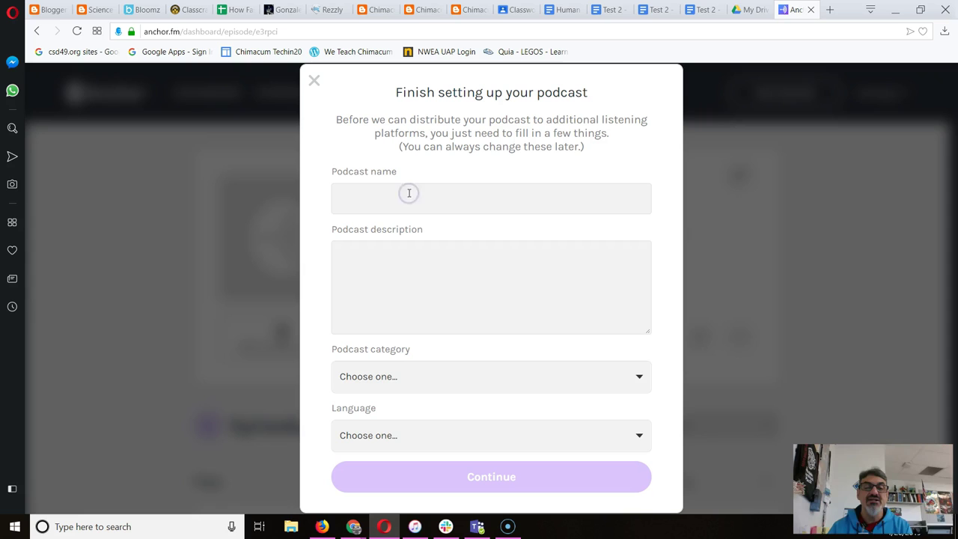
pyautogui.write('Anderson Lake')
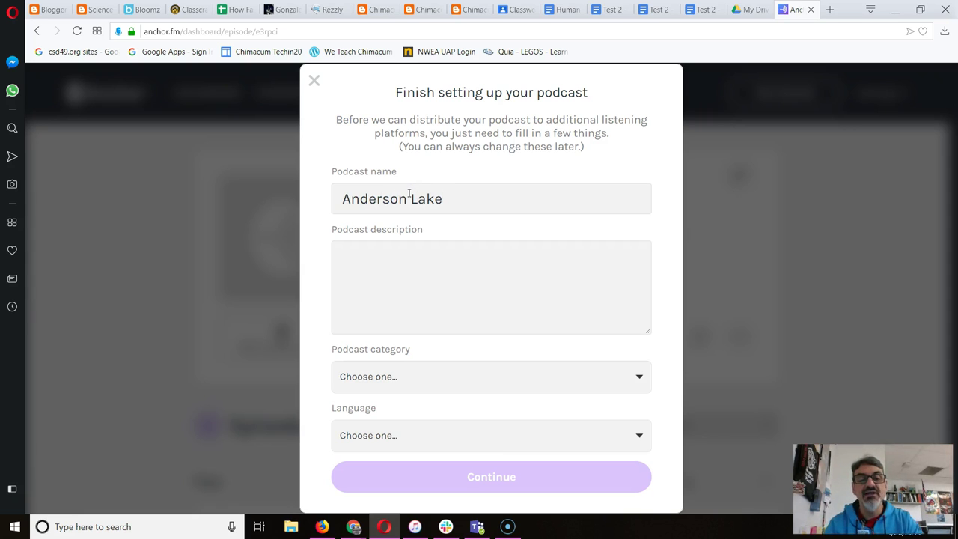
pyautogui.click(411, 265)
pyautogui.write('Solving the Anderson Lake D')
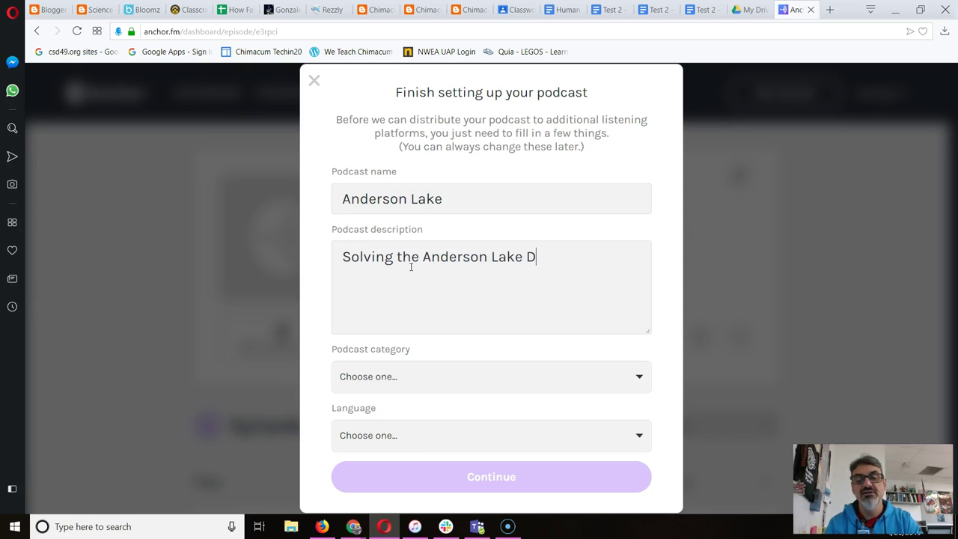
pyautogui.press('BackSpace')
pyautogui.write('deadly algae pro')
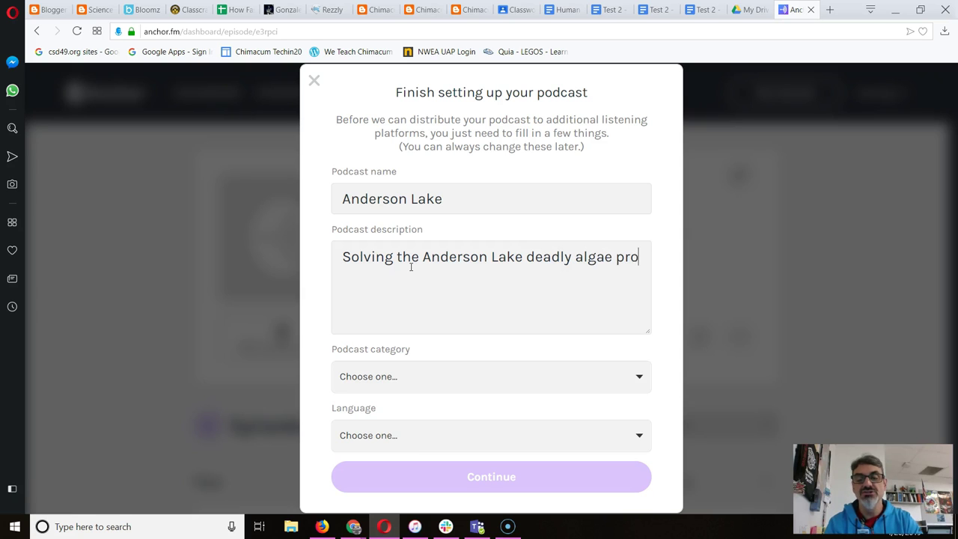
pyautogui.write('blem.')
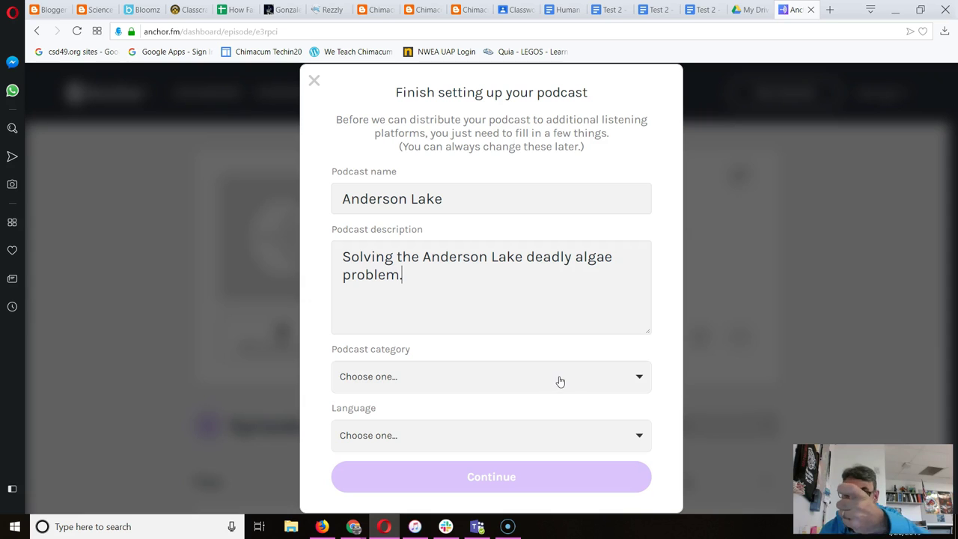
# - Set the podcast category to Education
pyautogui.click(642, 380)
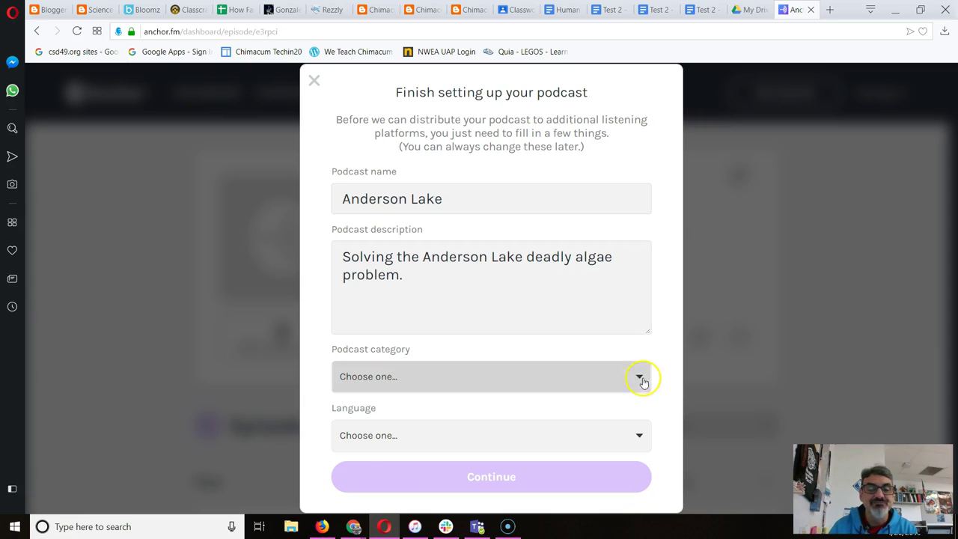
pyautogui.scroll(-2, 501, 427)
pyautogui.scroll(-1, 503, 429)
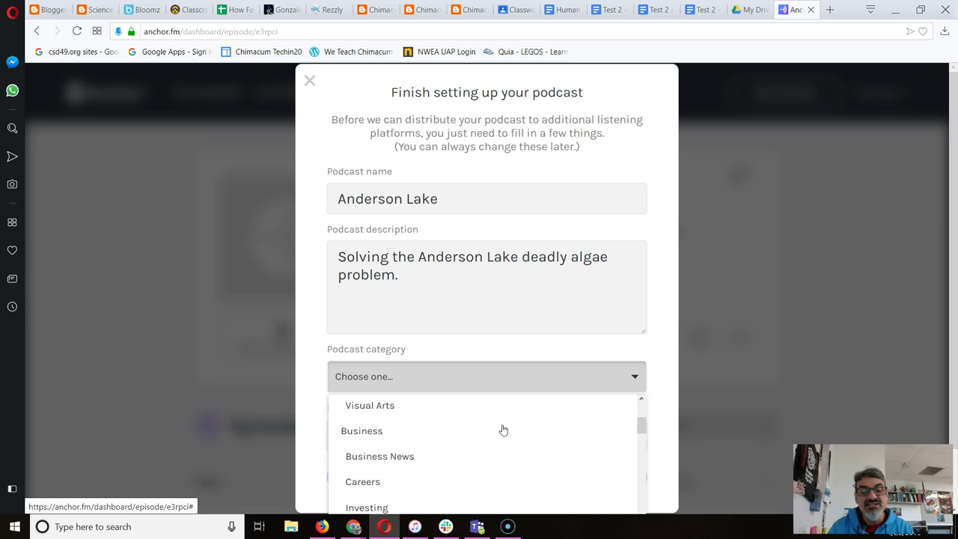
pyautogui.scroll(-2, 502, 430)
pyautogui.scroll(-1, 502, 430)
pyautogui.scroll(-2, 501, 429)
pyautogui.click(379, 450)
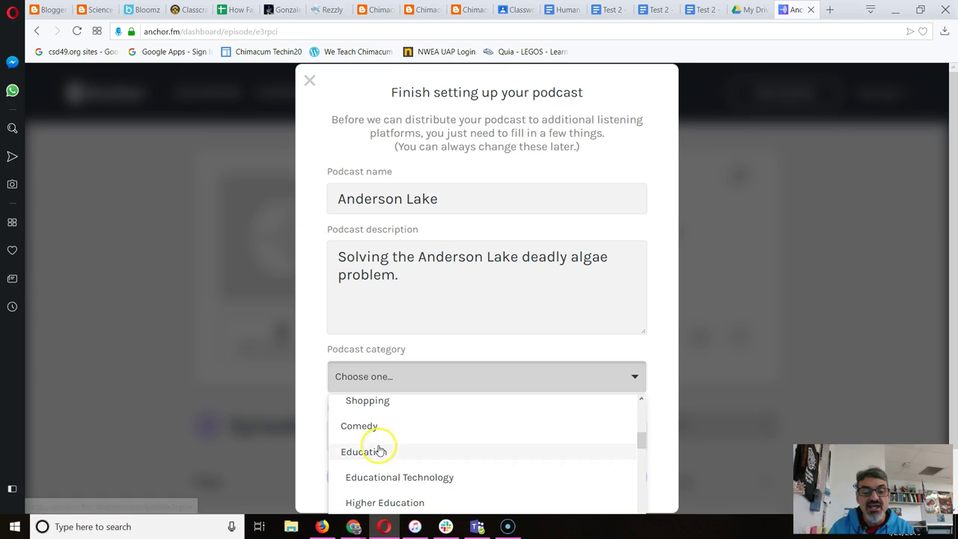
pyautogui.click(379, 450)
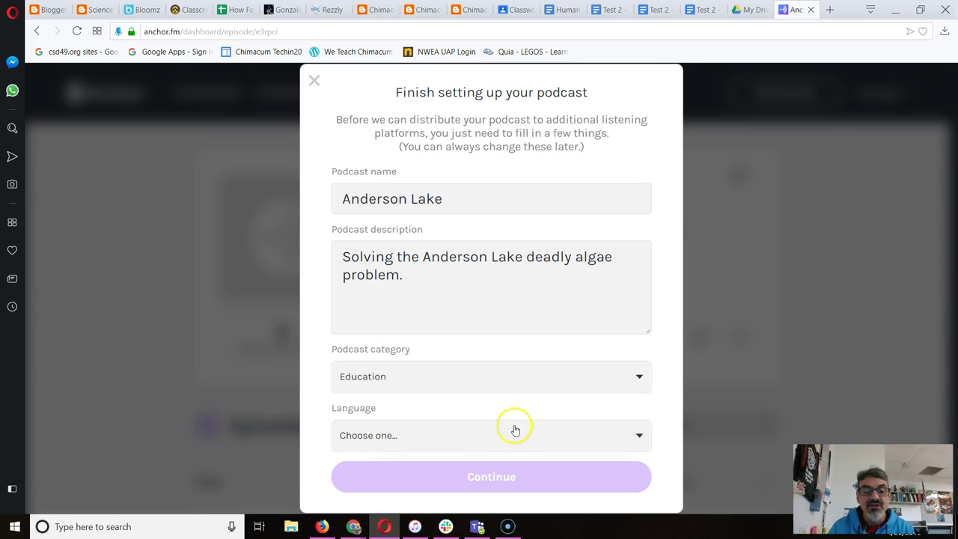
# - Set the language to English (United States) and submit the podcast details
pyautogui.click(623, 432)
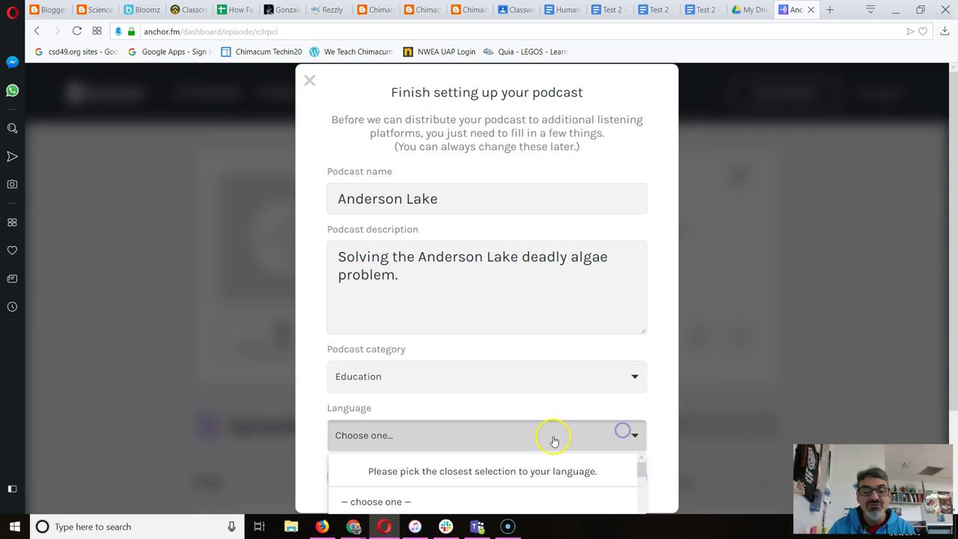
pyautogui.scroll(-2, 656, 417)
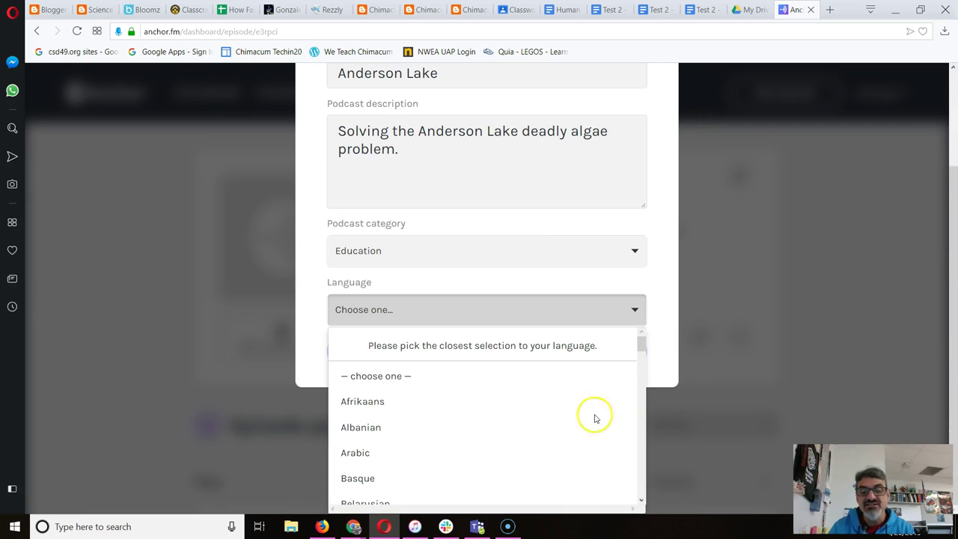
pyautogui.scroll(-2, 473, 441)
pyautogui.scroll(-2, 472, 440)
pyautogui.scroll(-2, 470, 440)
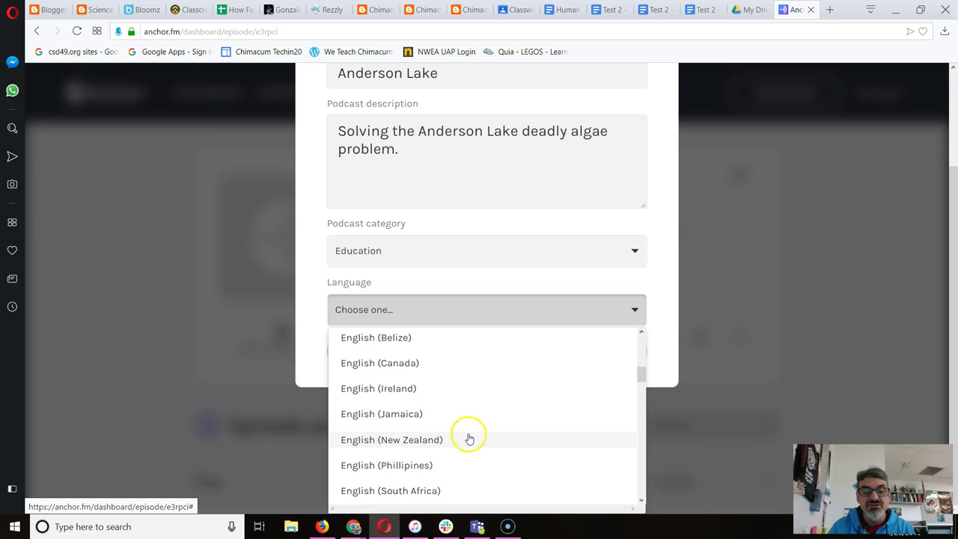
pyautogui.scroll(-2, 469, 437)
pyautogui.scroll(-1, 457, 445)
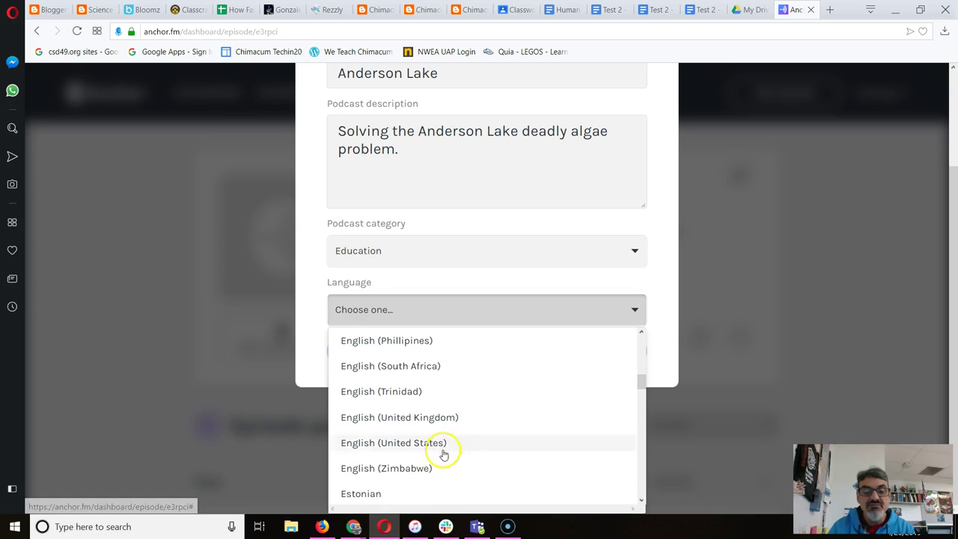
pyautogui.click(367, 449)
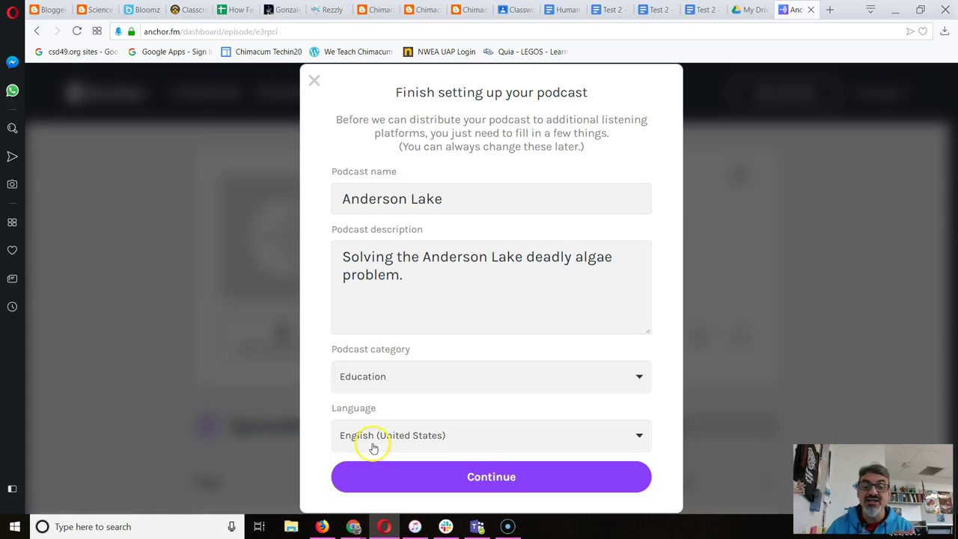
pyautogui.click(466, 477)
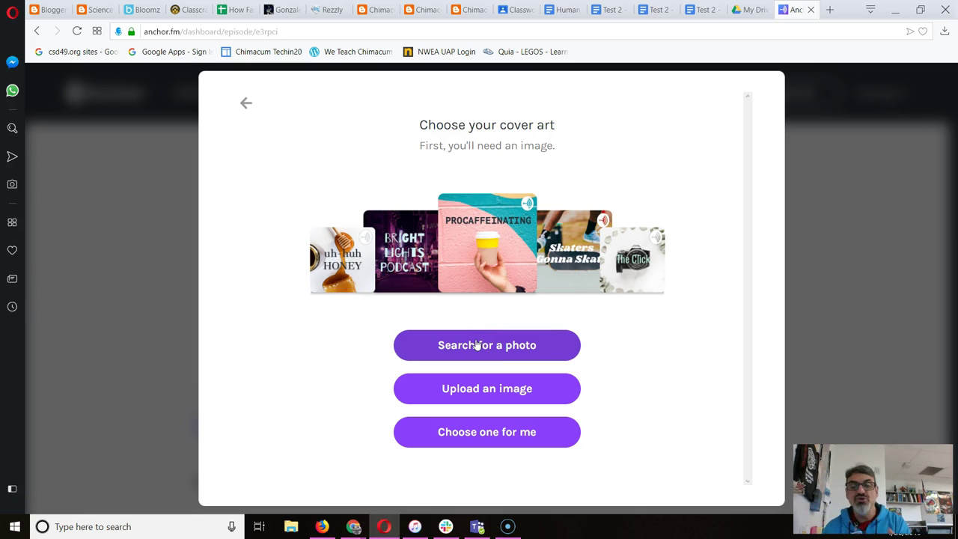
# - Try the Unsplash stock photo search, then return to the cover art choices
pyautogui.click(483, 351)
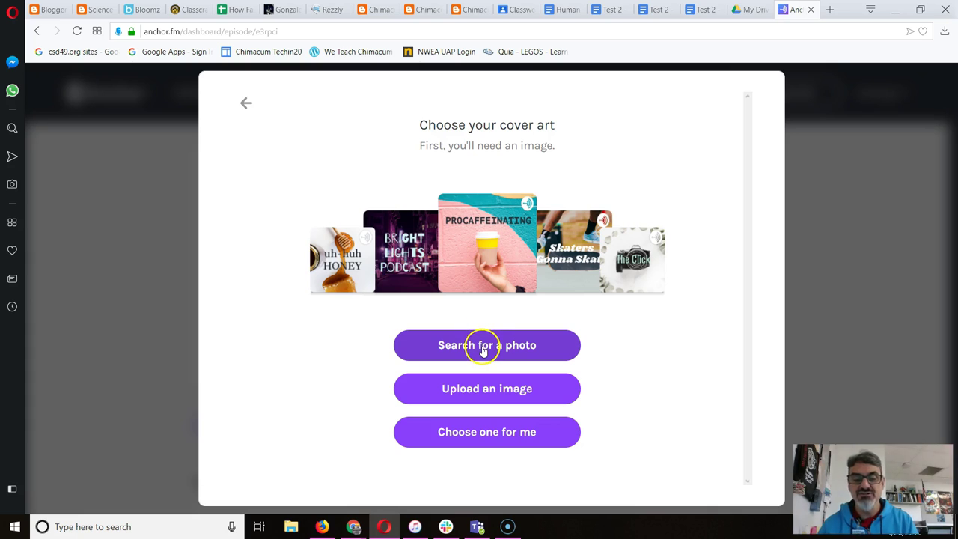
pyautogui.click(482, 349)
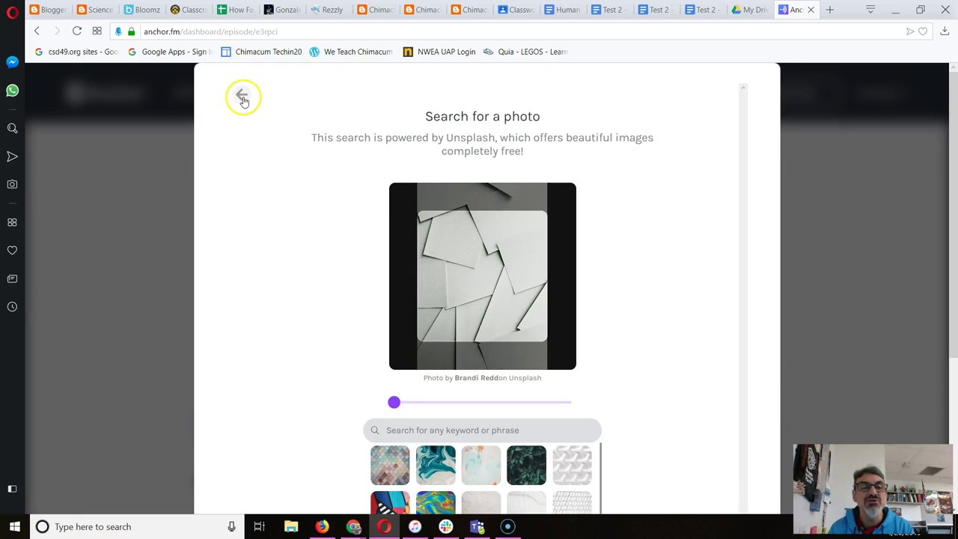
pyautogui.click(241, 95)
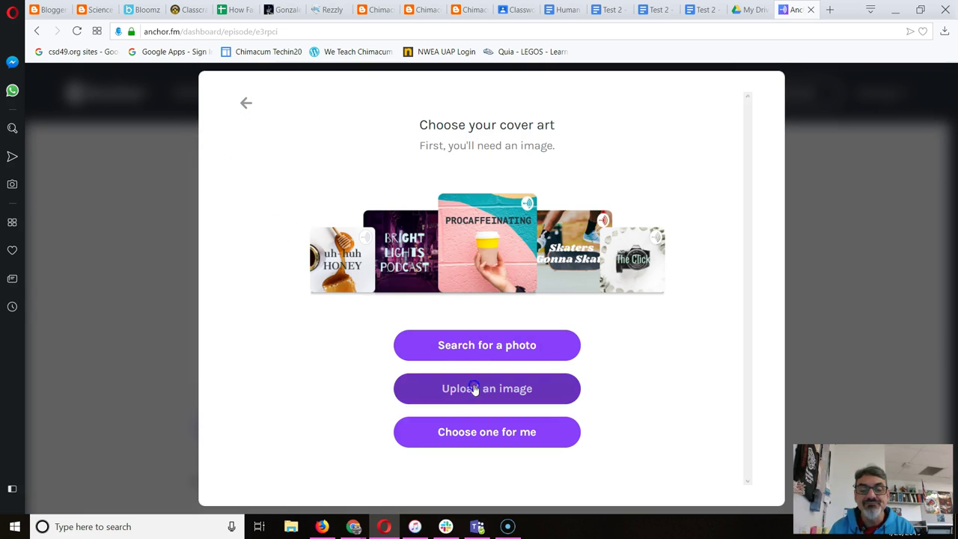
# - Upload the DOProbe photo from Pictures' WaterQuality folder as cover art
pyautogui.click(472, 389)
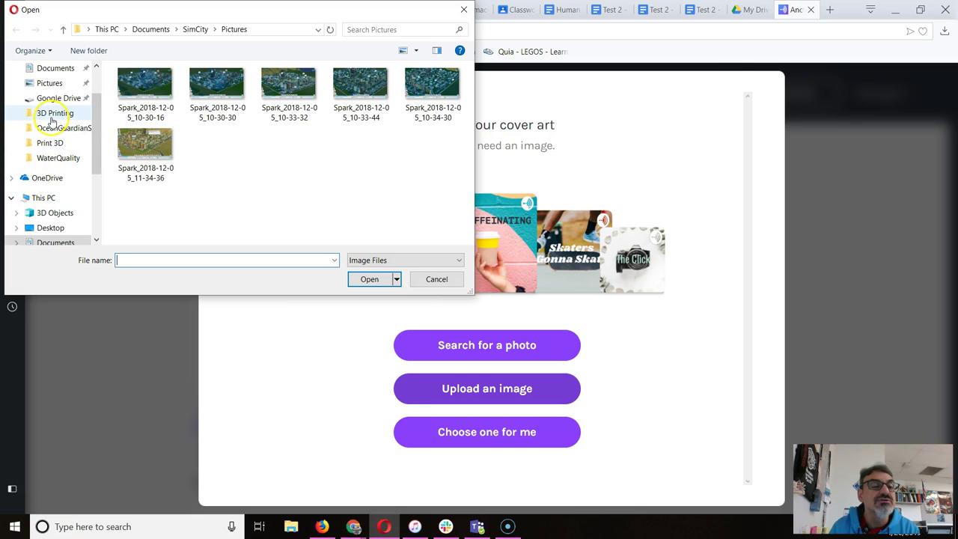
pyautogui.click(49, 84)
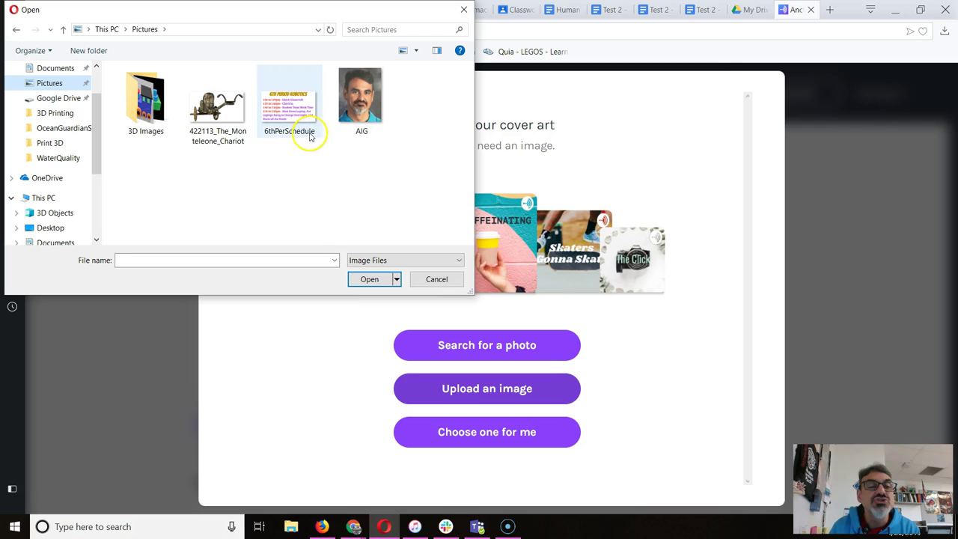
pyautogui.scroll(-3, 284, 154)
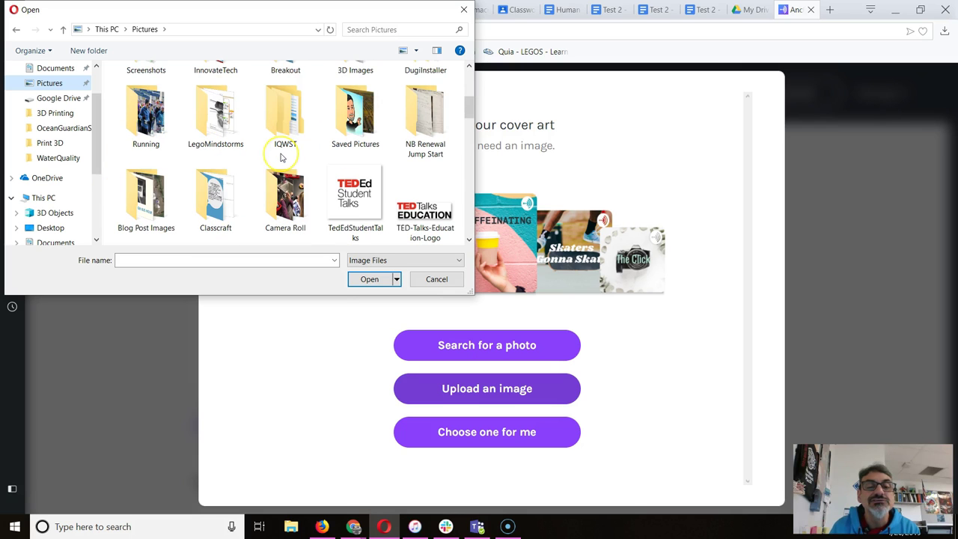
pyautogui.scroll(1, 283, 142)
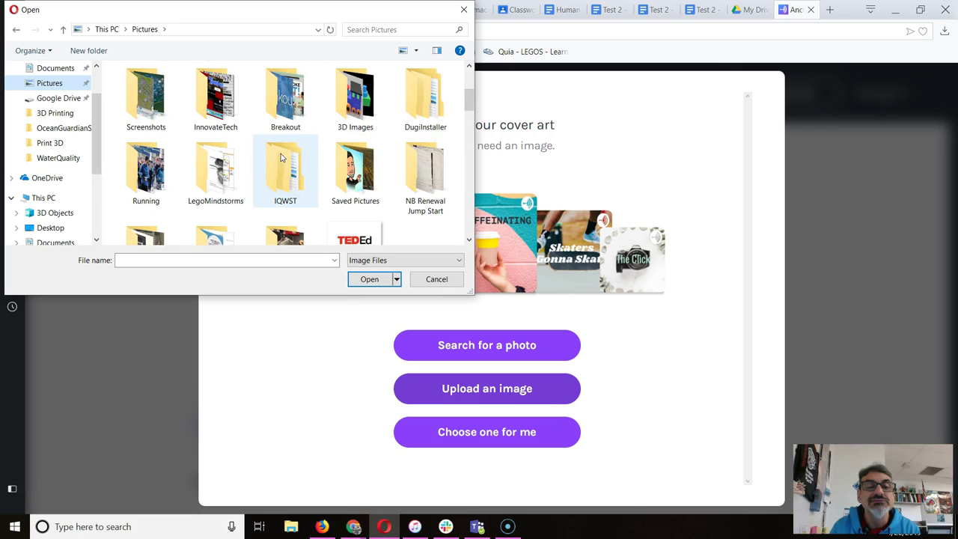
pyautogui.scroll(1, 353, 101)
pyautogui.doubleClick(353, 107)
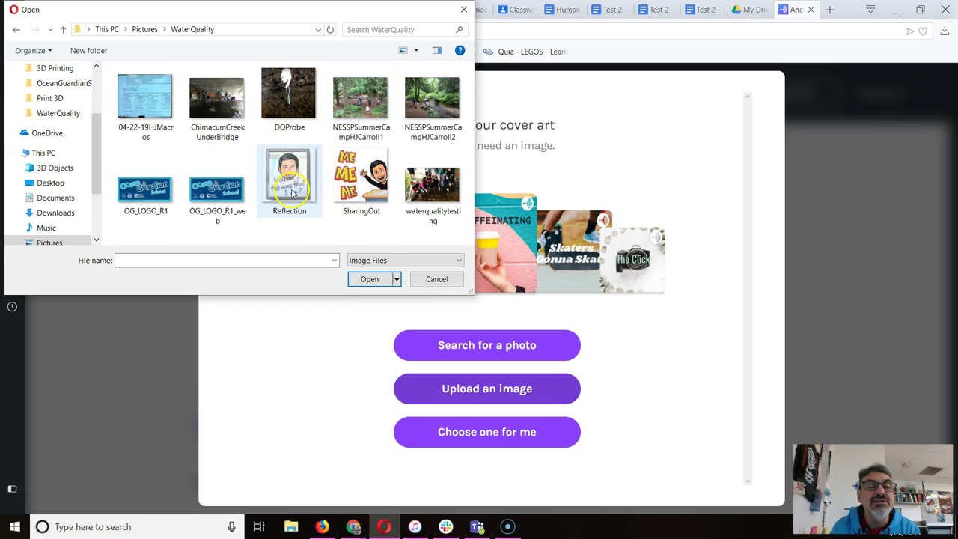
pyautogui.click(289, 91)
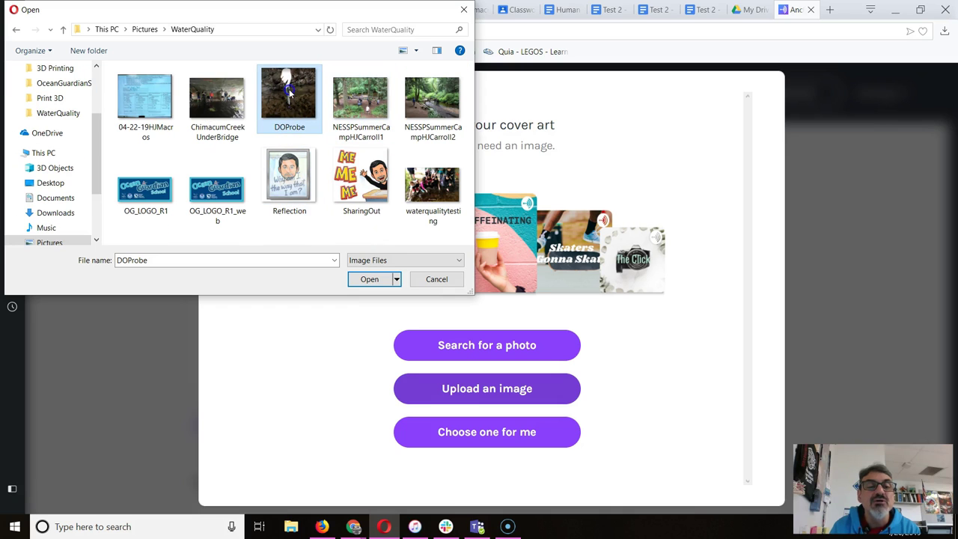
pyautogui.click(368, 278)
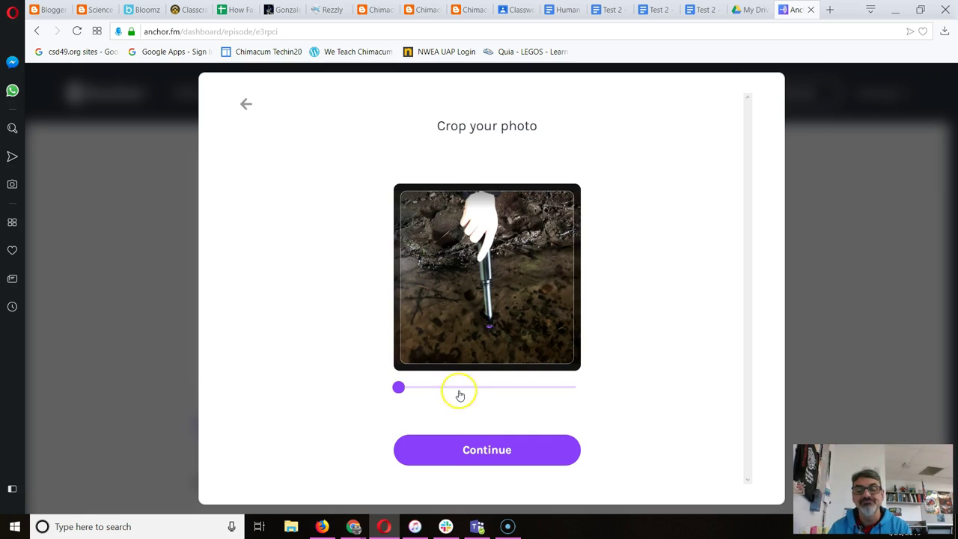
# - Accept the photo crop and review the centred white Karla Bold title text
pyautogui.click(468, 451)
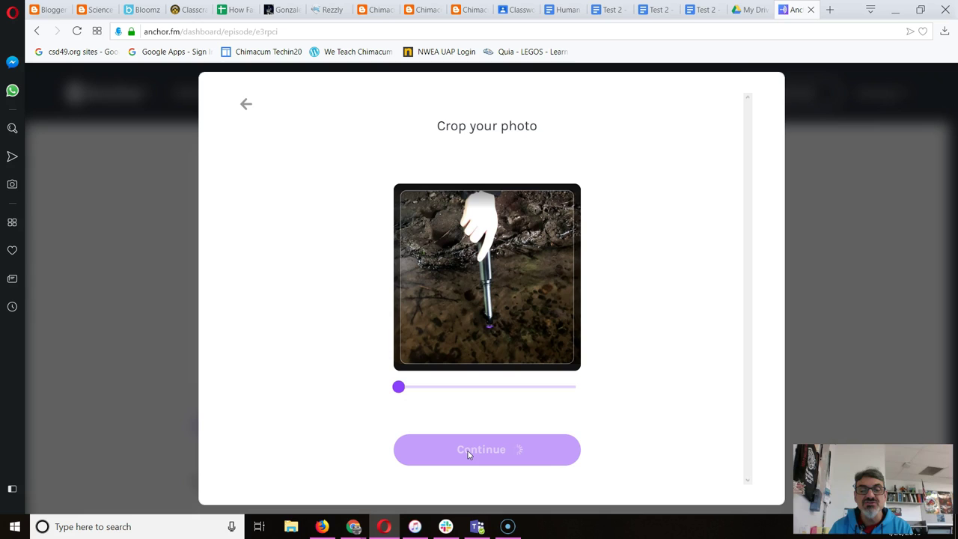
pyautogui.click(518, 337)
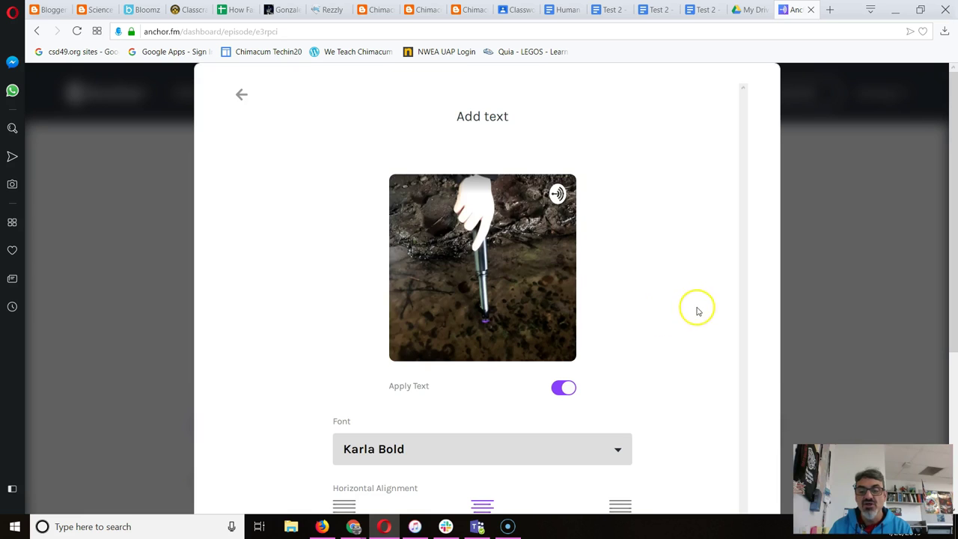
pyautogui.scroll(-3, 692, 315)
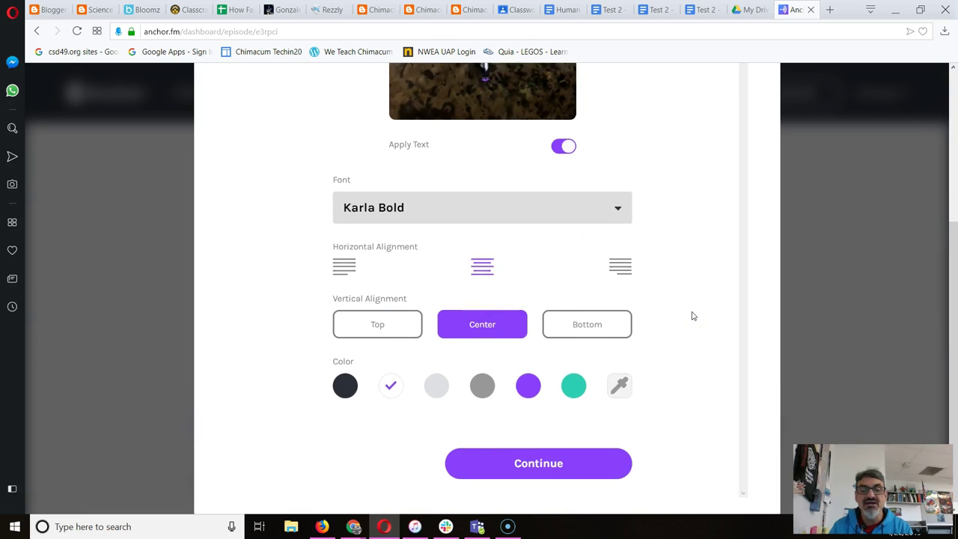
pyautogui.scroll(3, 693, 315)
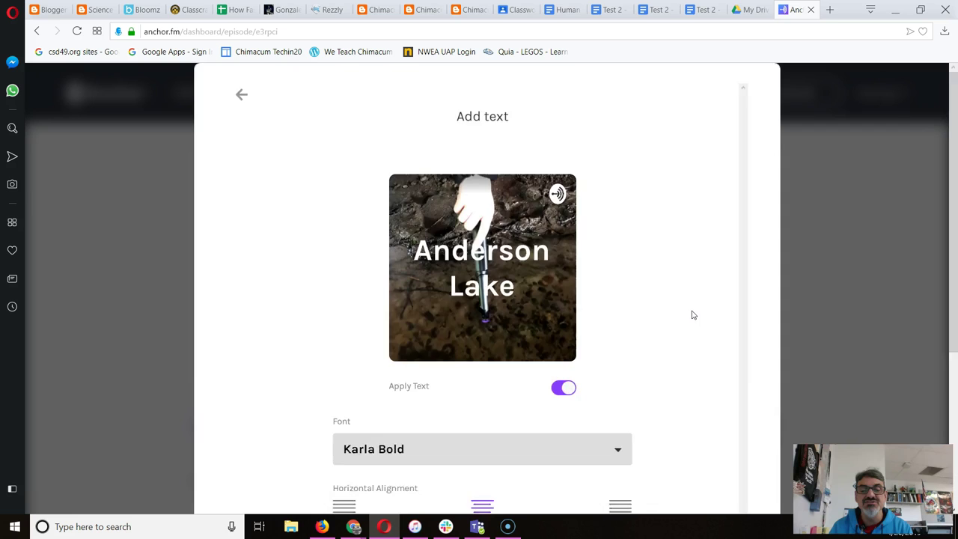
pyautogui.scroll(-3, 692, 315)
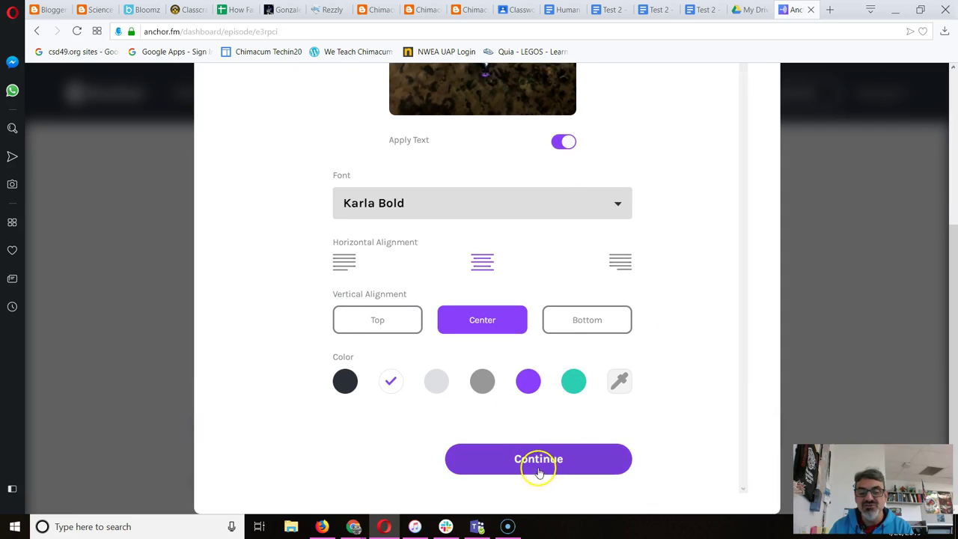
# - Confirm the title text, finalize the cover art, and acknowledge the platform submission notice
pyautogui.click(538, 470)
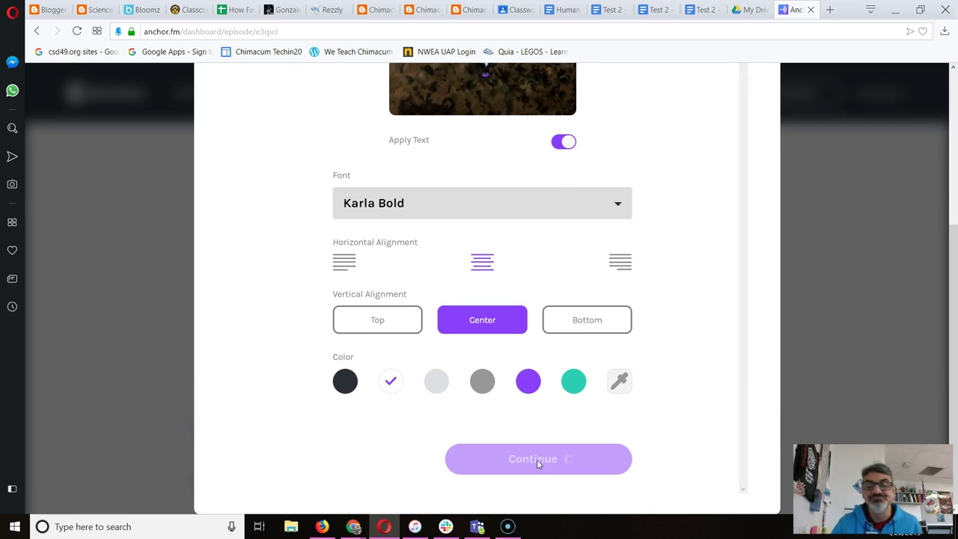
pyautogui.click(621, 379)
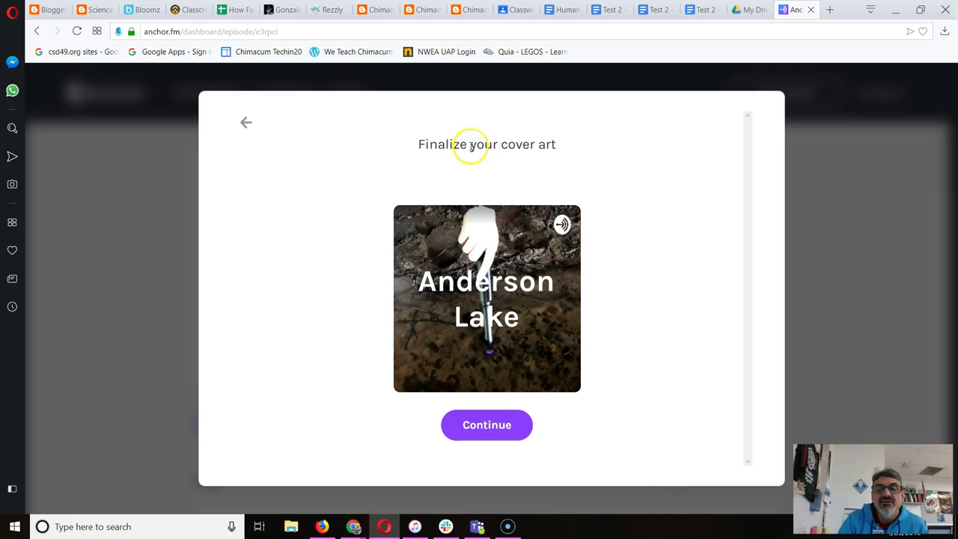
pyautogui.click(487, 425)
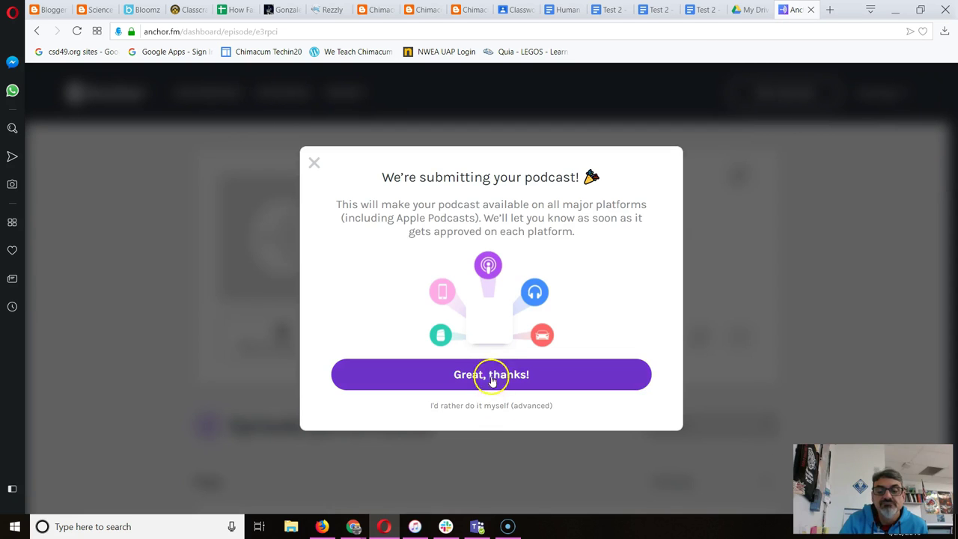
pyautogui.click(493, 371)
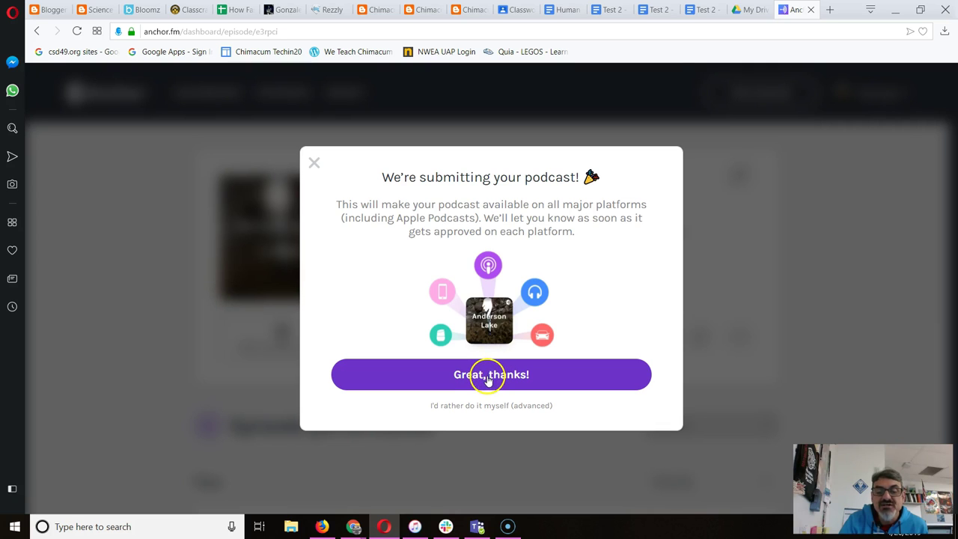
# - Dismiss the submission notice, copy the Anderson Lake episode's embed code, and return to Blogger
pyautogui.click(488, 378)
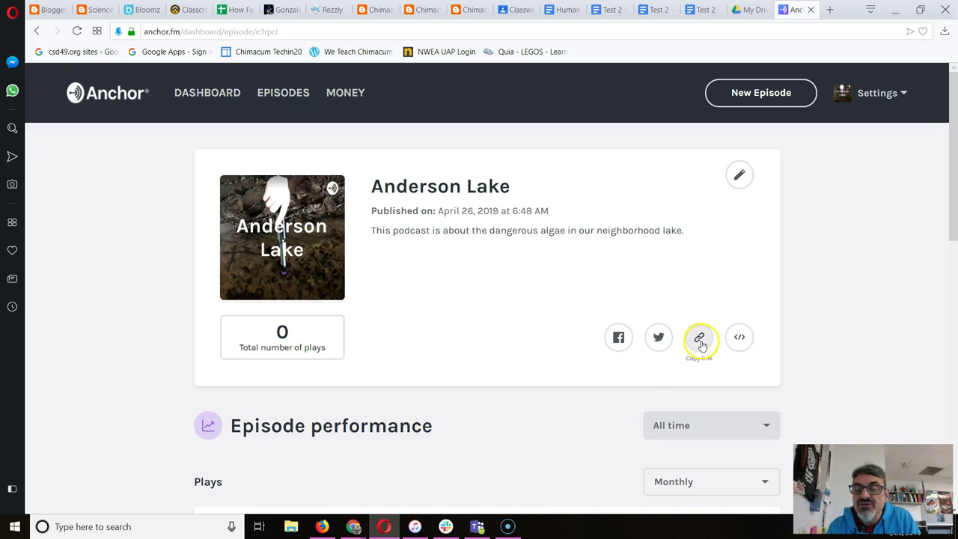
pyautogui.click(739, 343)
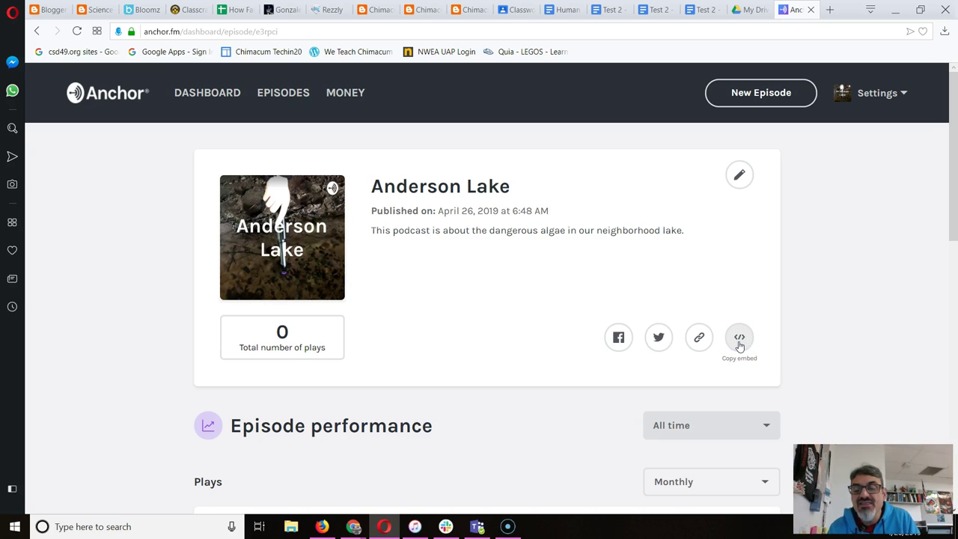
pyautogui.click(741, 366)
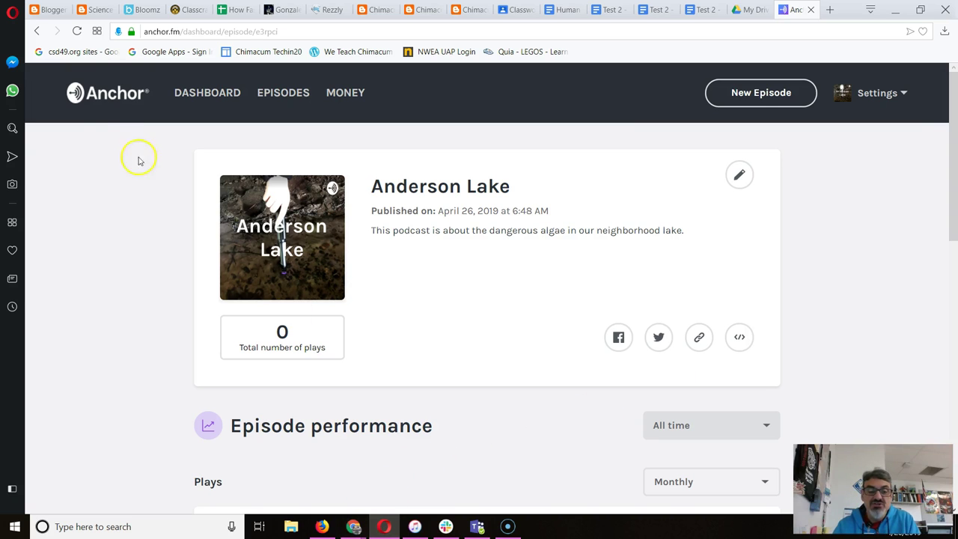
pyautogui.click(51, 12)
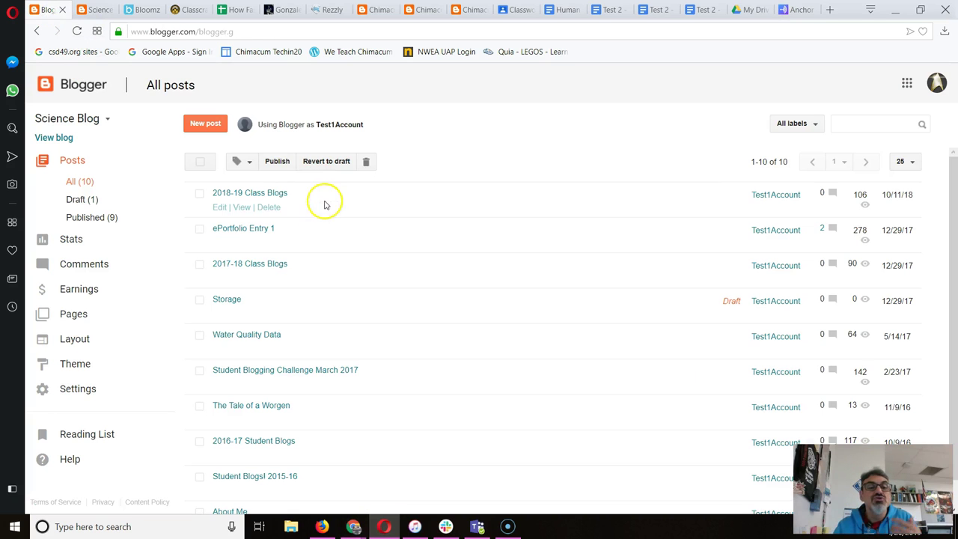
# - Create a new post titled 'Anderson Lake's Deadly Algae' with an opening sentence in the body
pyautogui.click(203, 125)
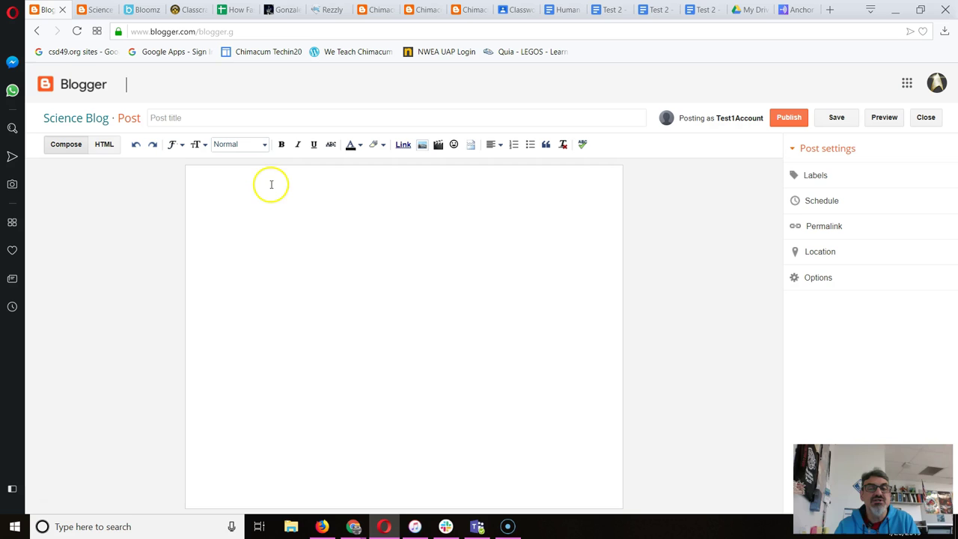
pyautogui.click(241, 115)
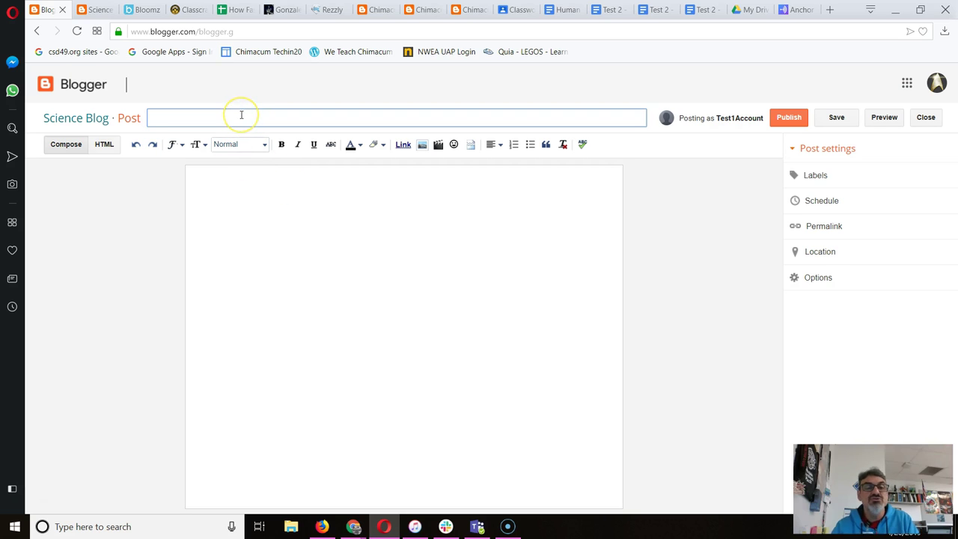
pyautogui.write("Anderson Lake's Deadly Algae")
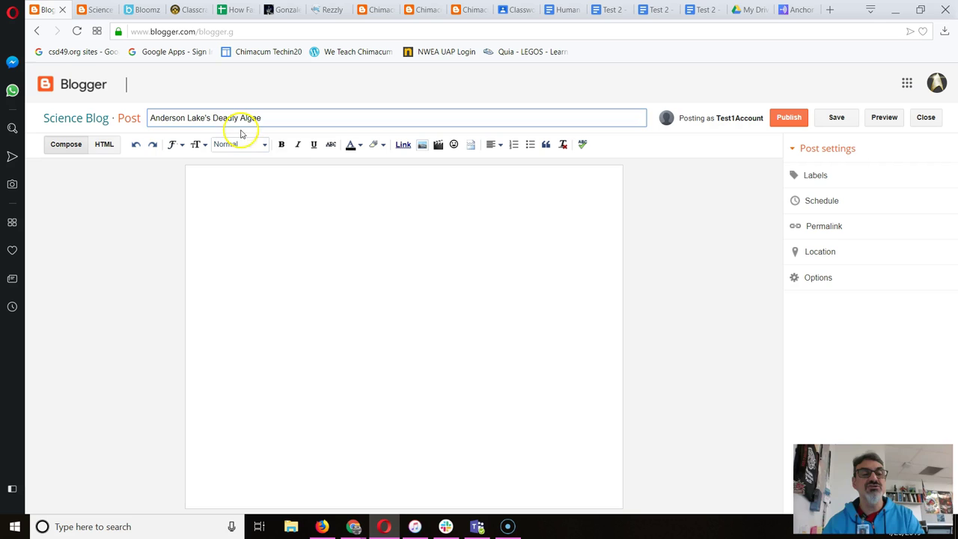
pyautogui.click(367, 217)
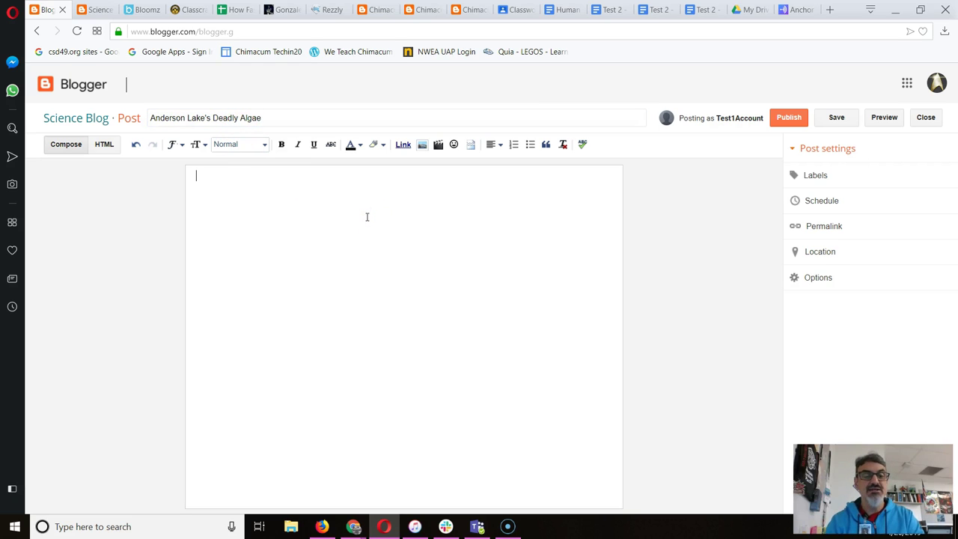
pyautogui.write('I startedtyuping here already.')
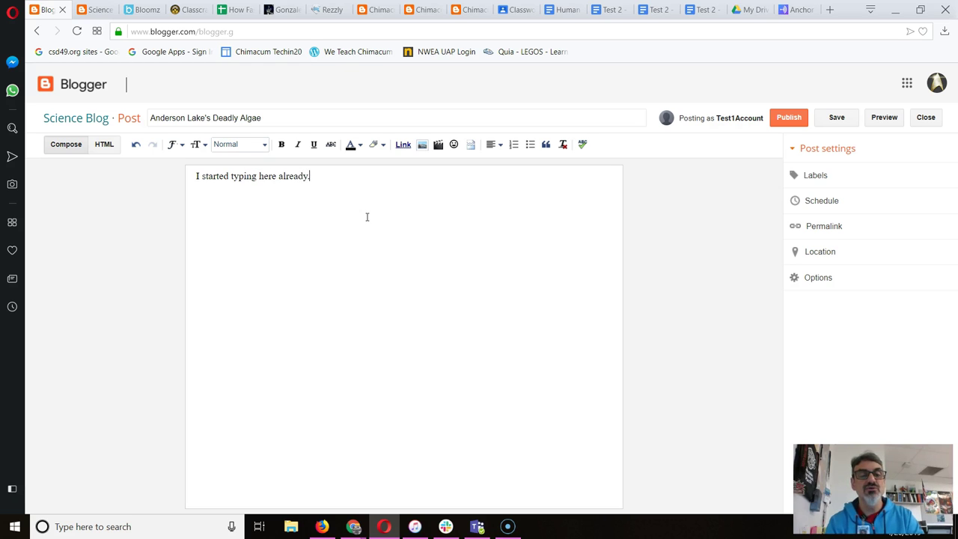
pyautogui.click(195, 176)
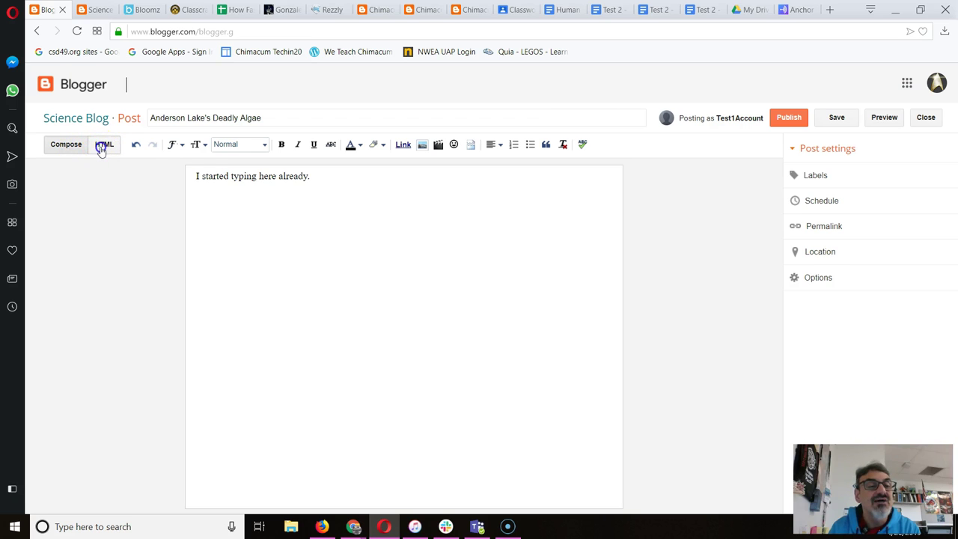
# - Paste the Anchor iframe embed code in HTML view below the opening sentence, then return to Compose
pyautogui.click(103, 145)
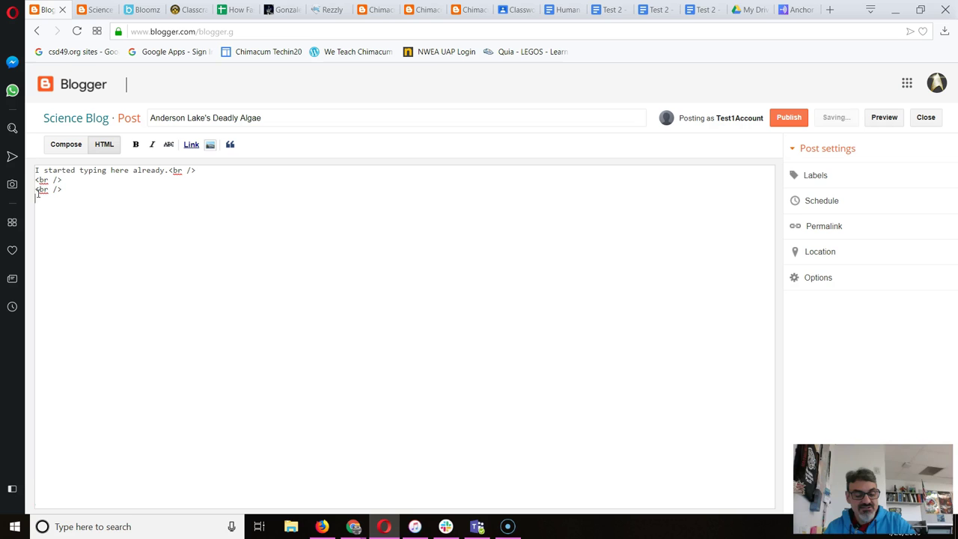
pyautogui.write('<iframe src="https://anchor.fm/al-g/embed/episodes/Anderson-Lake-e3rpci" height="102px" width="400px" frameborder="0" scrolling="no"></iframe>')
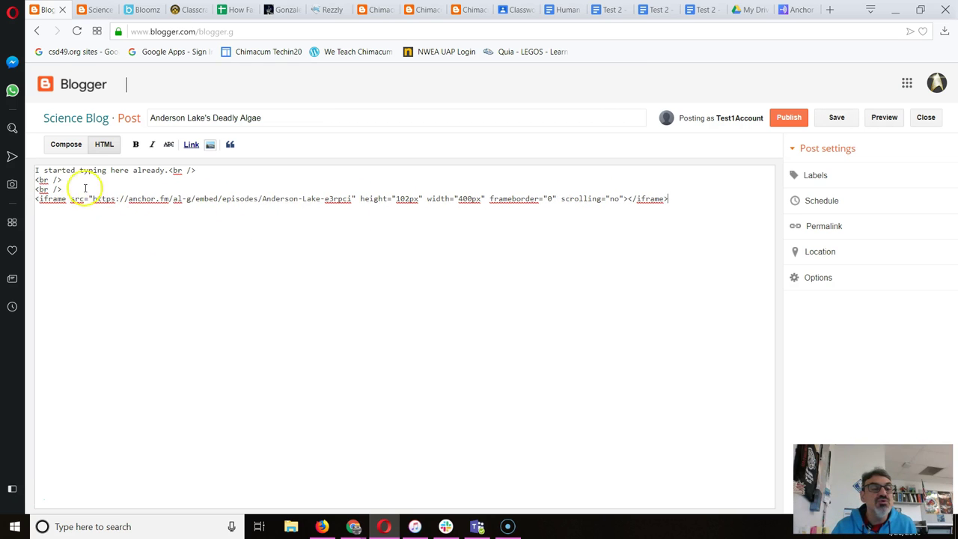
pyautogui.click(70, 146)
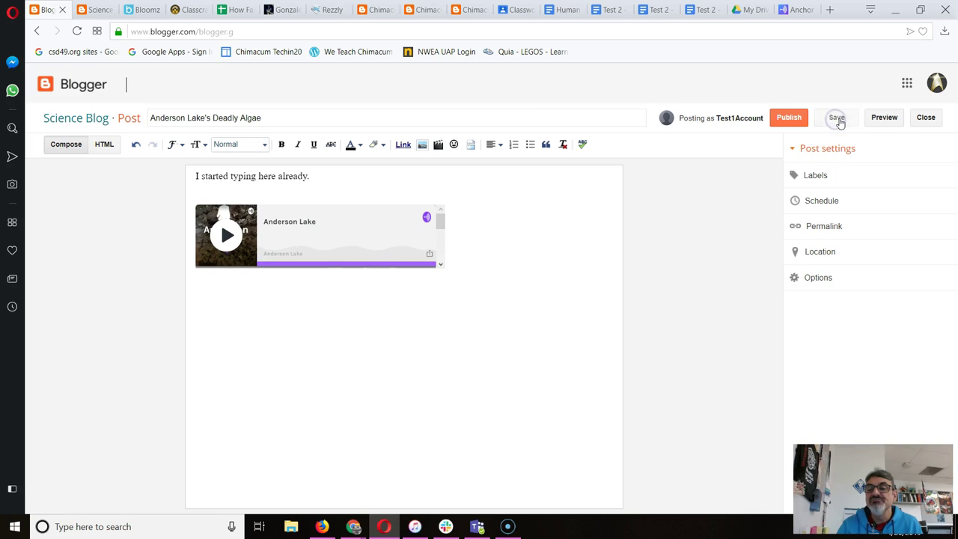
# - Preview the 'Anderson Lake's Deadly Algae' post and play the embedded Anchor episode
pyautogui.click(891, 118)
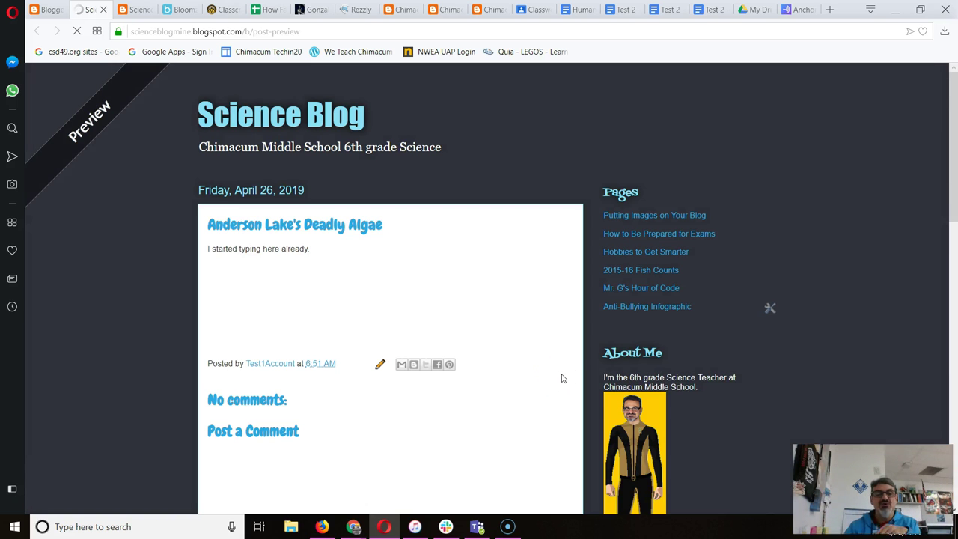
pyautogui.click(558, 379)
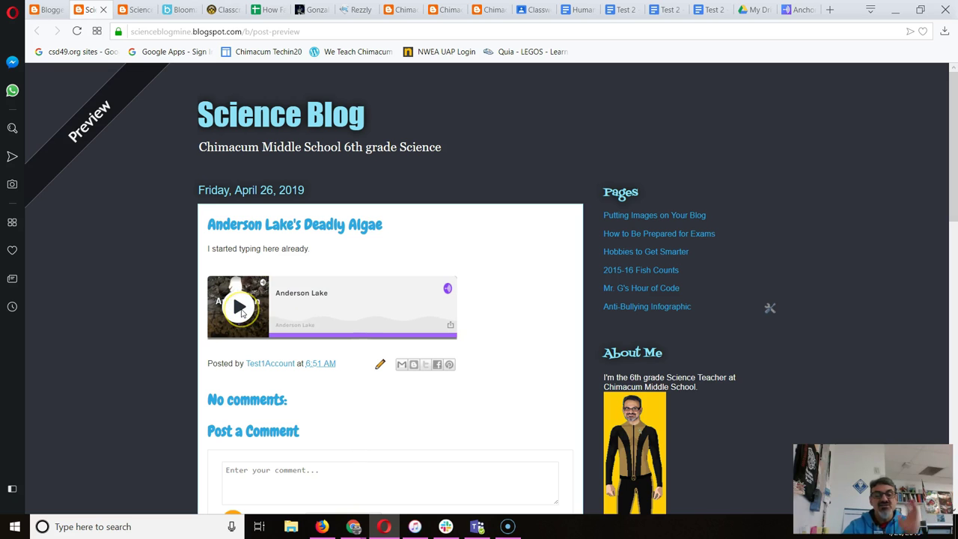
pyautogui.click(235, 306)
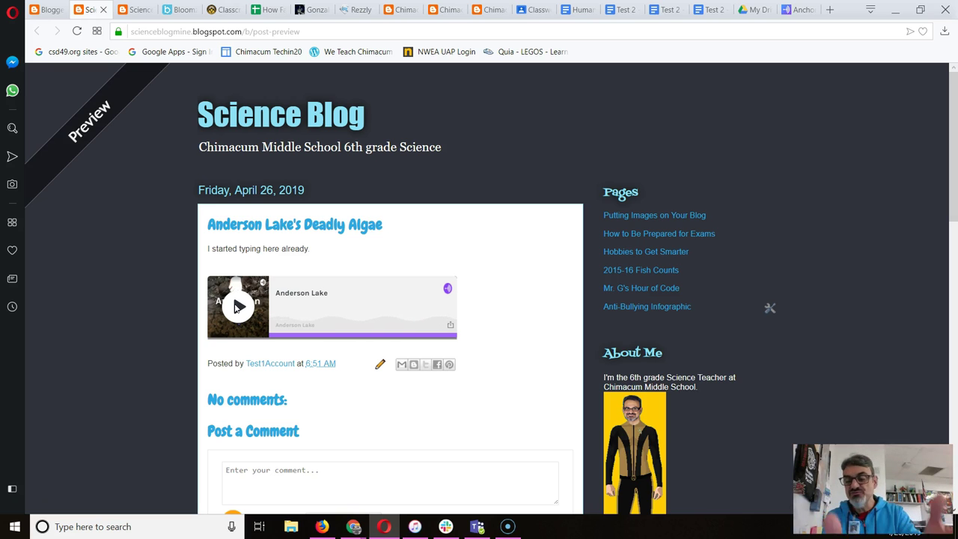
pyautogui.click(237, 308)
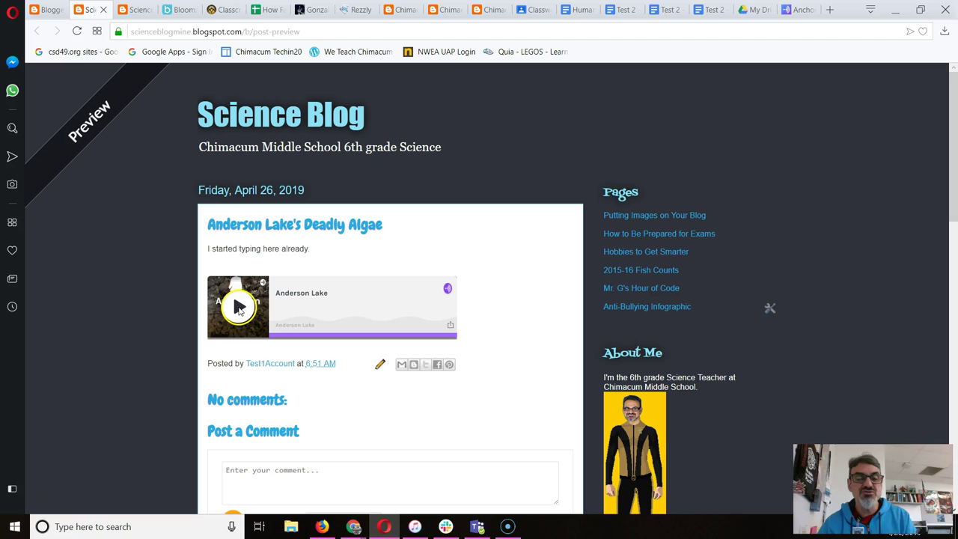